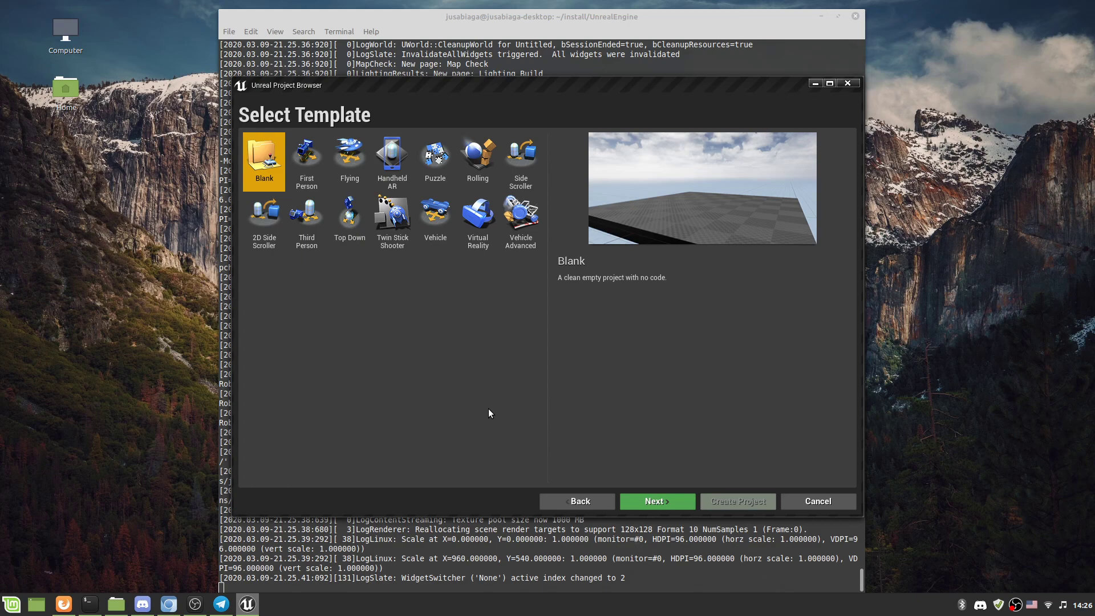
Pick the First Person tile in the Project Browser's template list.
{"action": "left_click", "coordinate": [310, 166]}
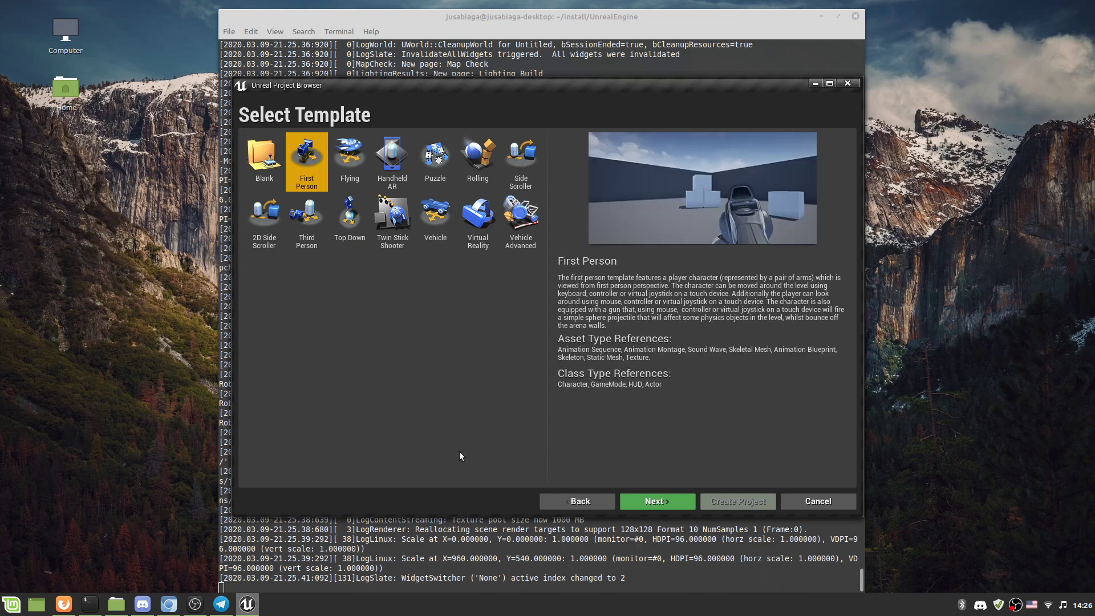
Create a Blueprint project named FirstPersonGame with no starter content.
{"action": "left_click", "coordinate": [683, 506]}
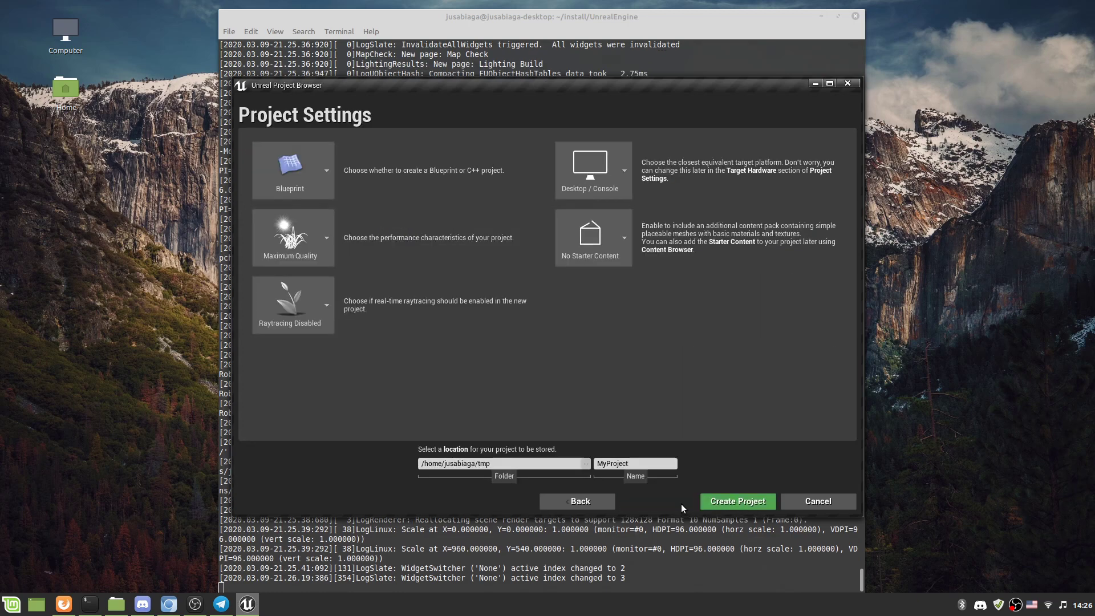
{"action": "left_click", "coordinate": [635, 464]}
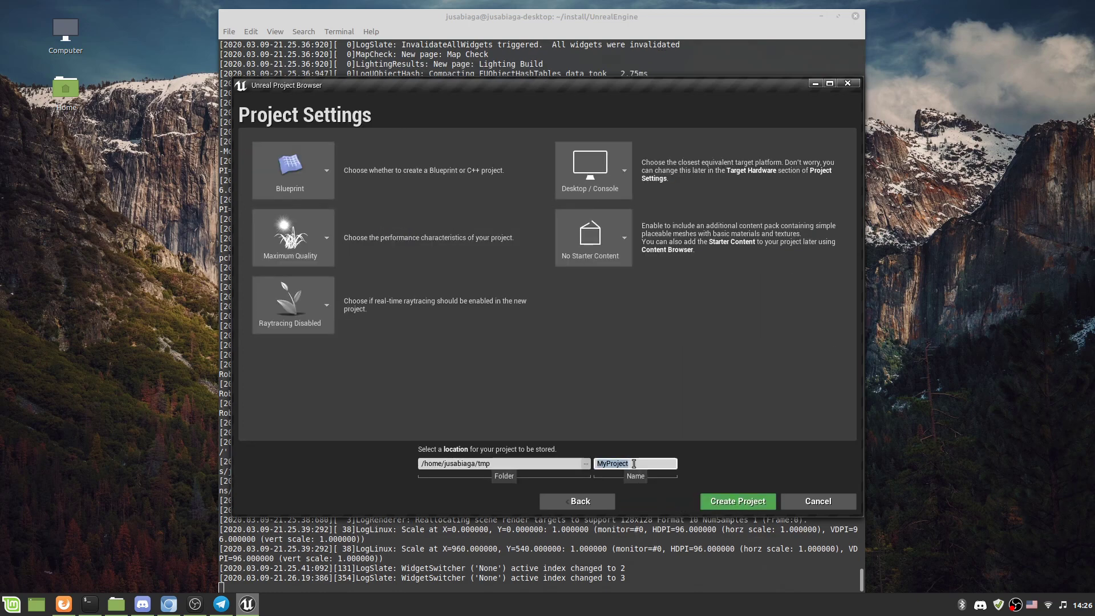
{"action": "type", "text": "FirstPersonGame"}
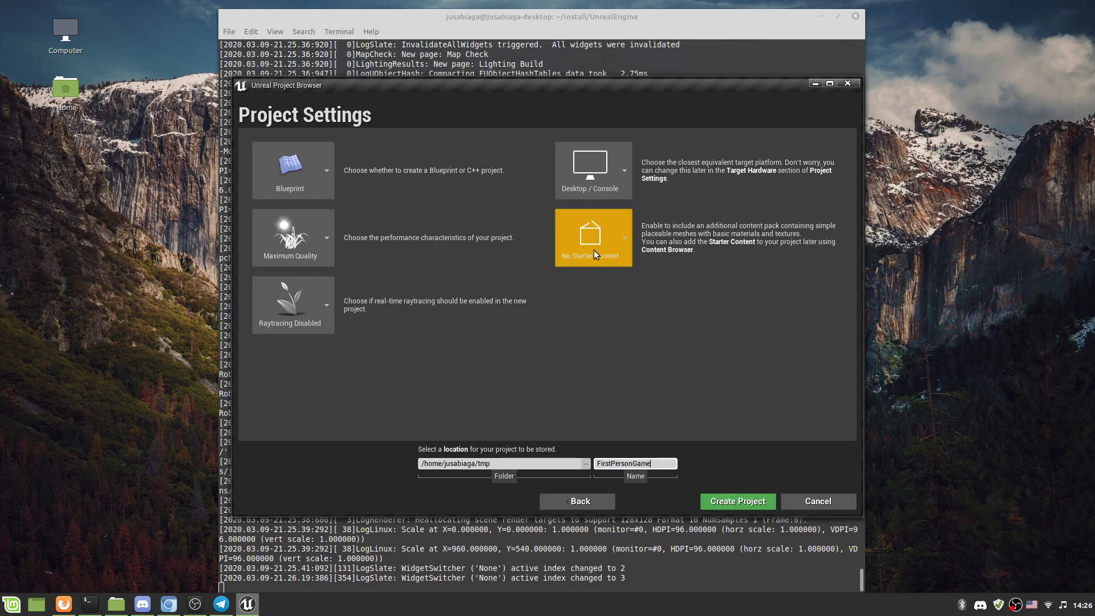
{"action": "left_click", "coordinate": [323, 186]}
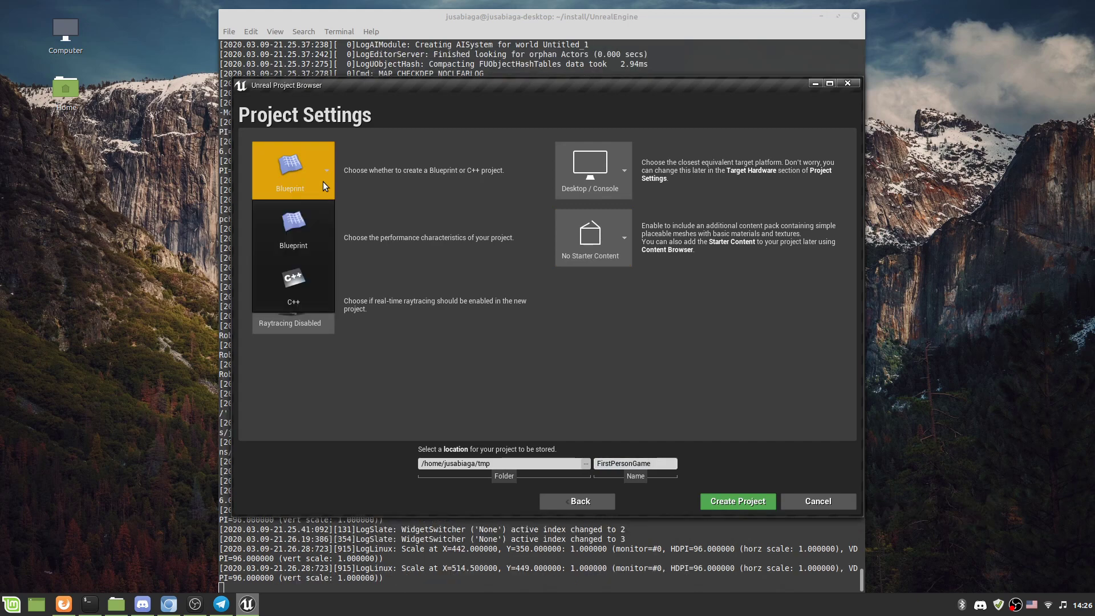
{"action": "left_click", "coordinate": [323, 182]}
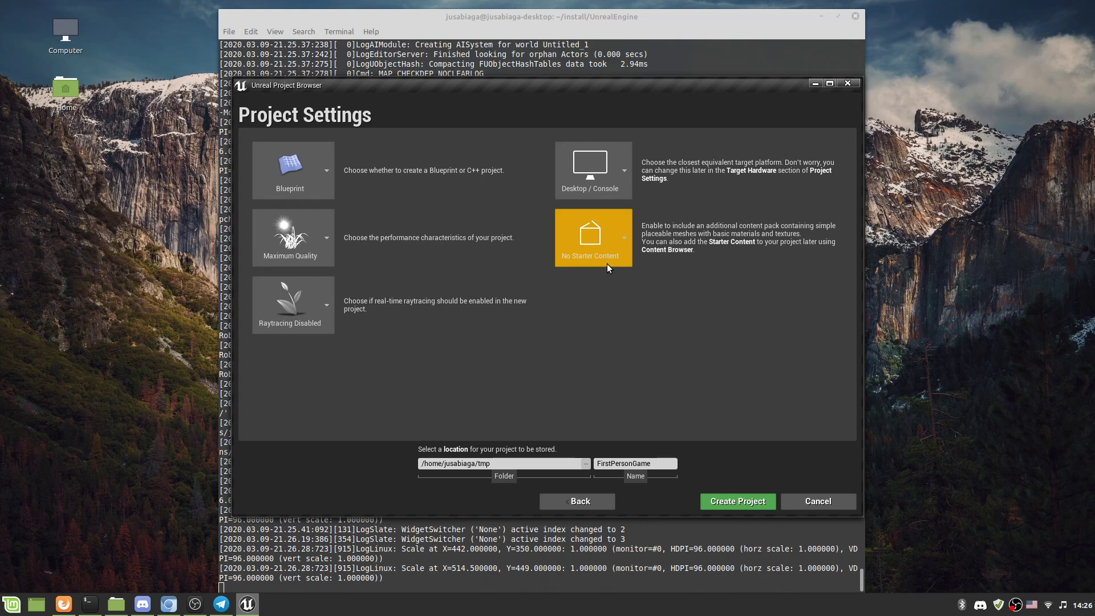
{"action": "left_click", "coordinate": [737, 505]}
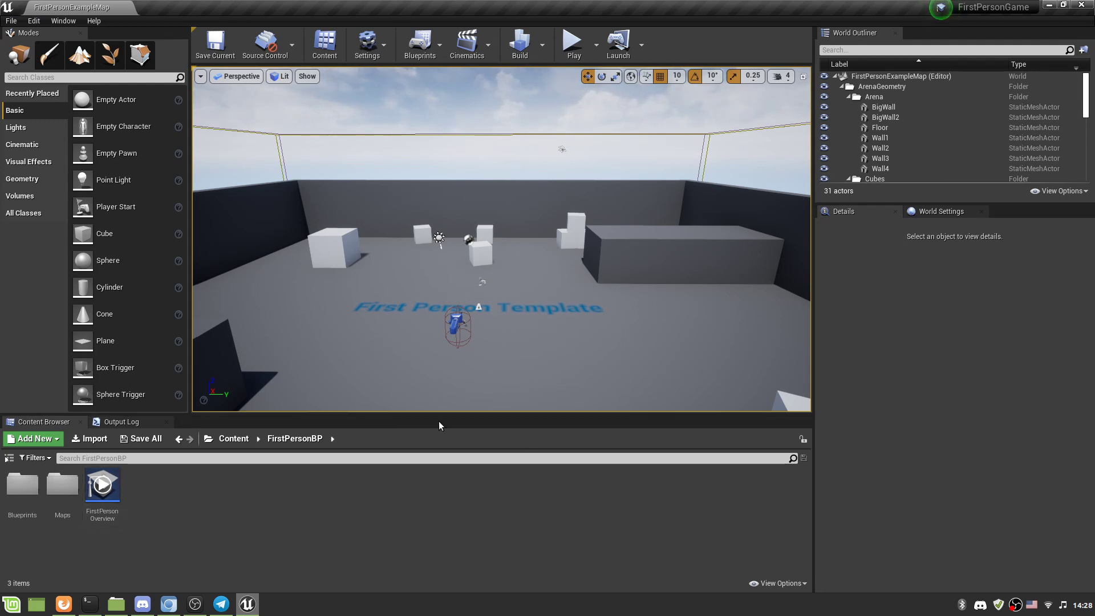
In Nemo, go to Home > tmp and expand the FirstPersonGame folder.
{"action": "left_click", "coordinate": [116, 604]}
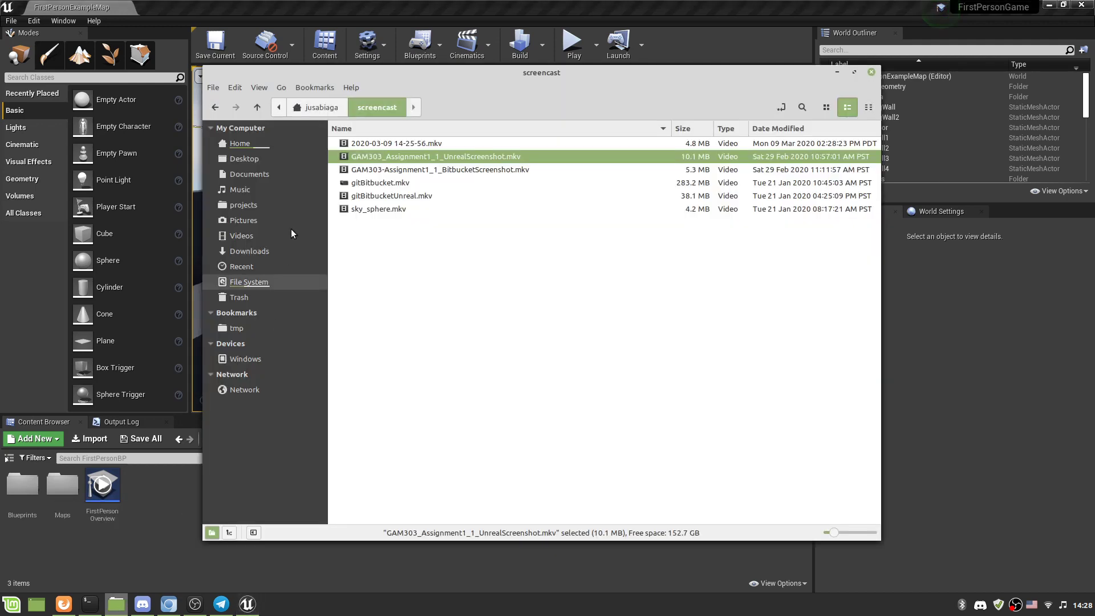
{"action": "left_click", "coordinate": [317, 107]}
{"action": "left_click", "coordinate": [359, 407]}
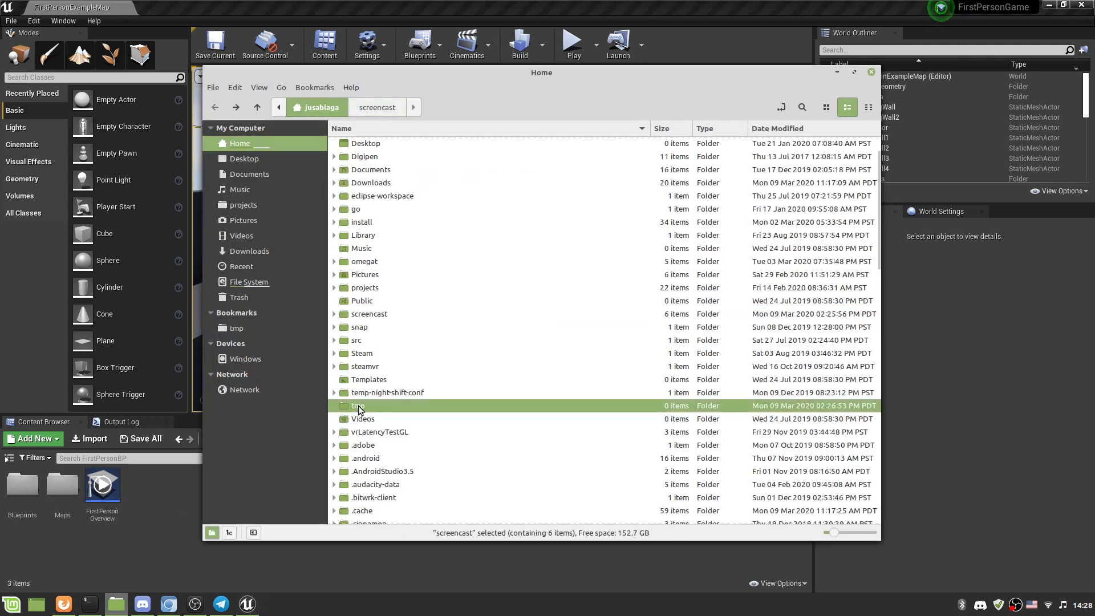
{"action": "double_click", "coordinate": [359, 407]}
{"action": "right_click", "coordinate": [384, 146]}
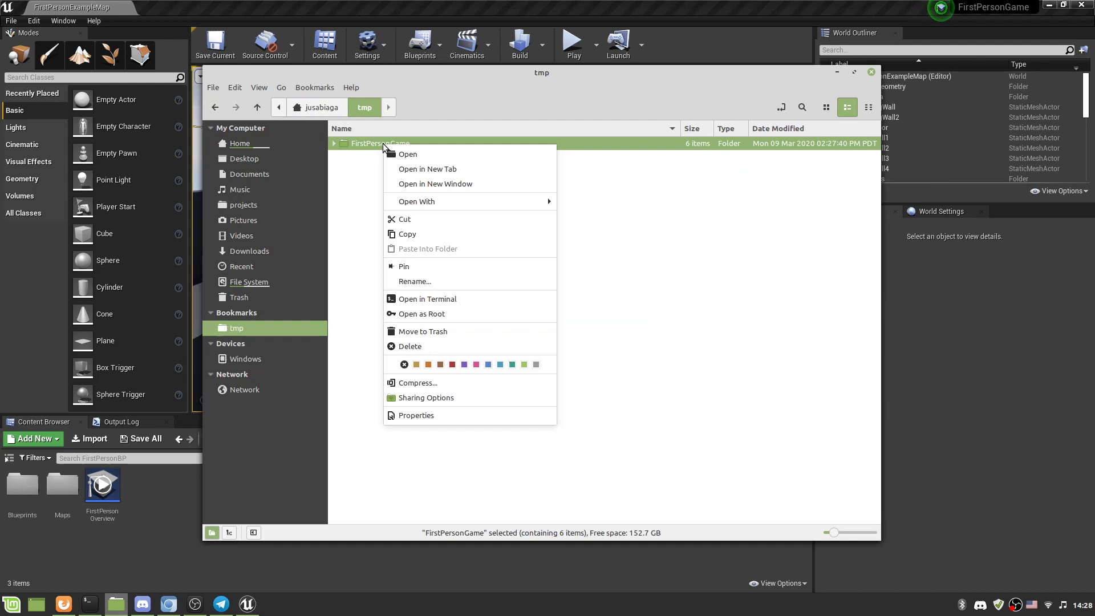
{"action": "left_click", "coordinate": [333, 142]}
Check the Content folder's properties: 81 items, 93.1 MB.
{"action": "left_click", "coordinate": [333, 143]}
{"action": "right_click", "coordinate": [368, 171]}
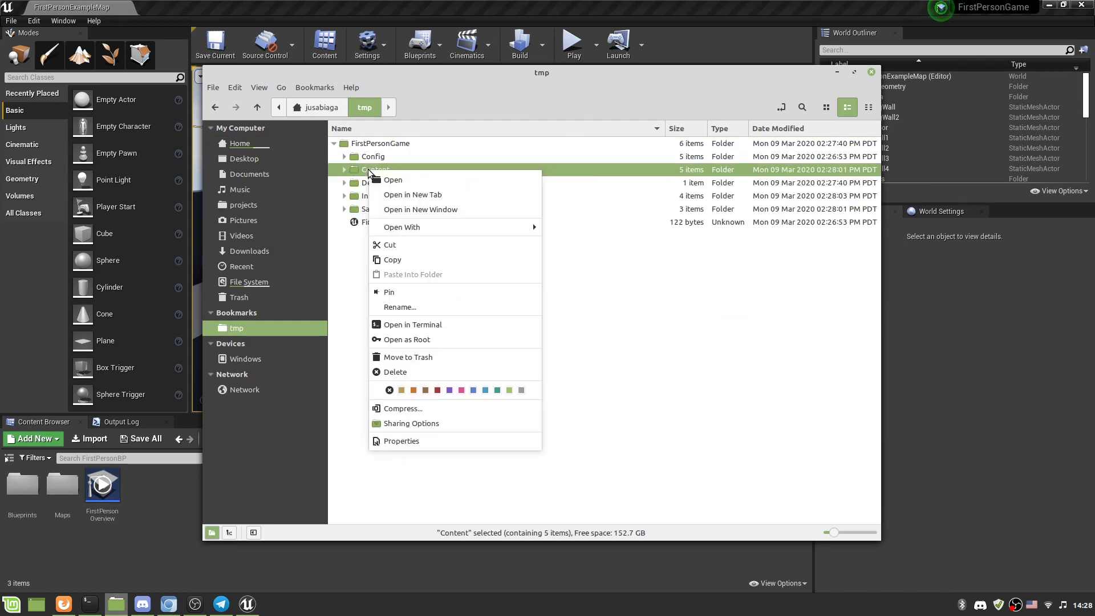
{"action": "left_click", "coordinate": [426, 441]}
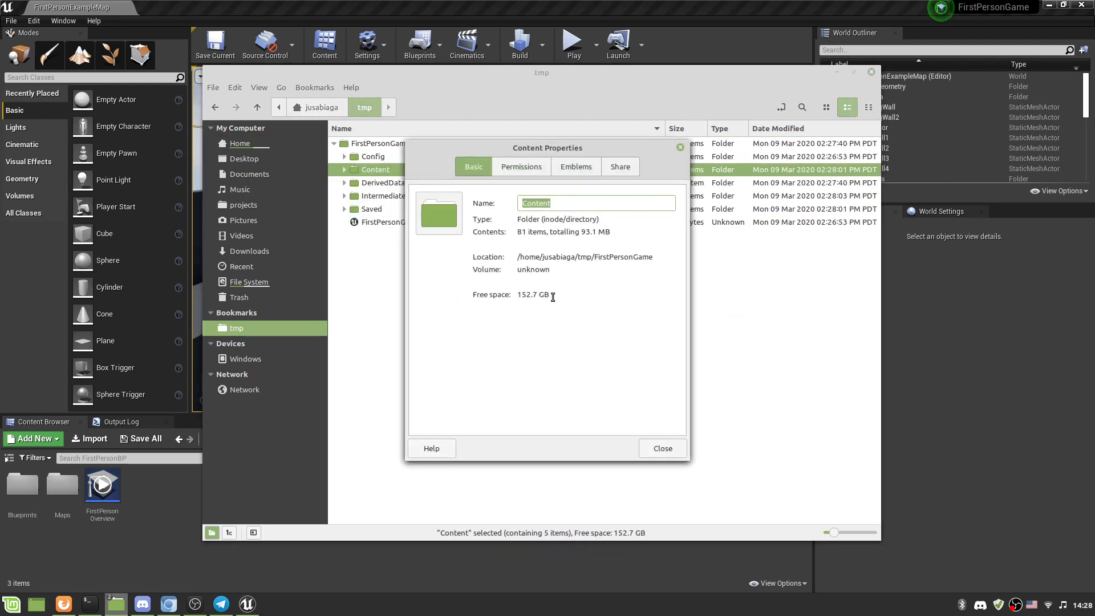
{"action": "left_click", "coordinate": [536, 296]}
{"action": "double_click", "coordinate": [589, 232]}
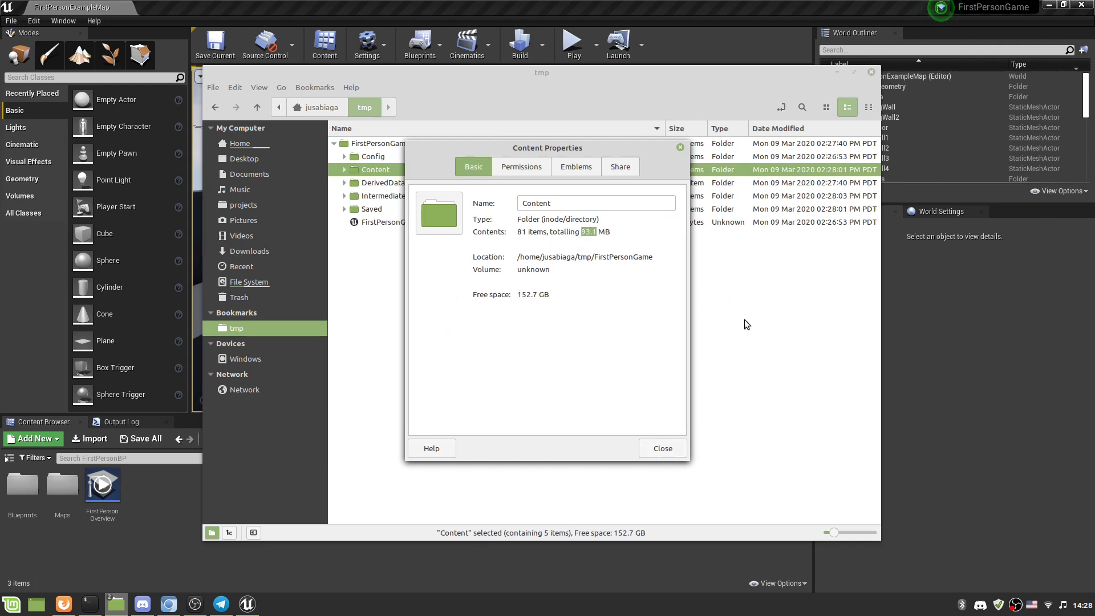
{"action": "left_click", "coordinate": [673, 452]}
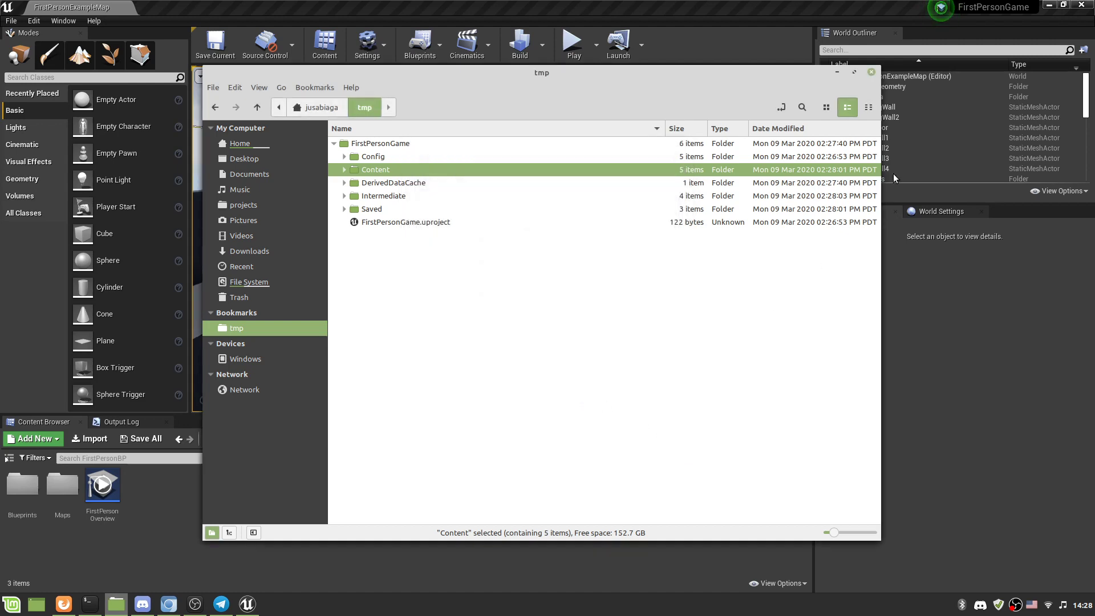
Minimize Nemo to bring the Unreal editor back into view.
{"action": "left_click", "coordinate": [837, 71]}
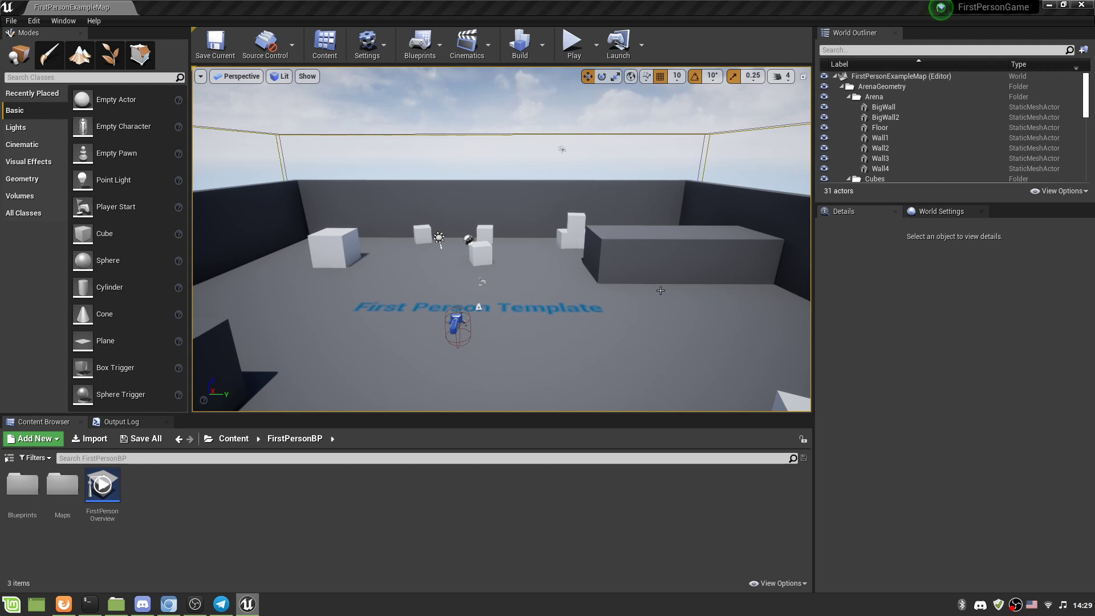
Start a new Games project from the Blank template.
{"action": "left_click", "coordinate": [11, 21]}
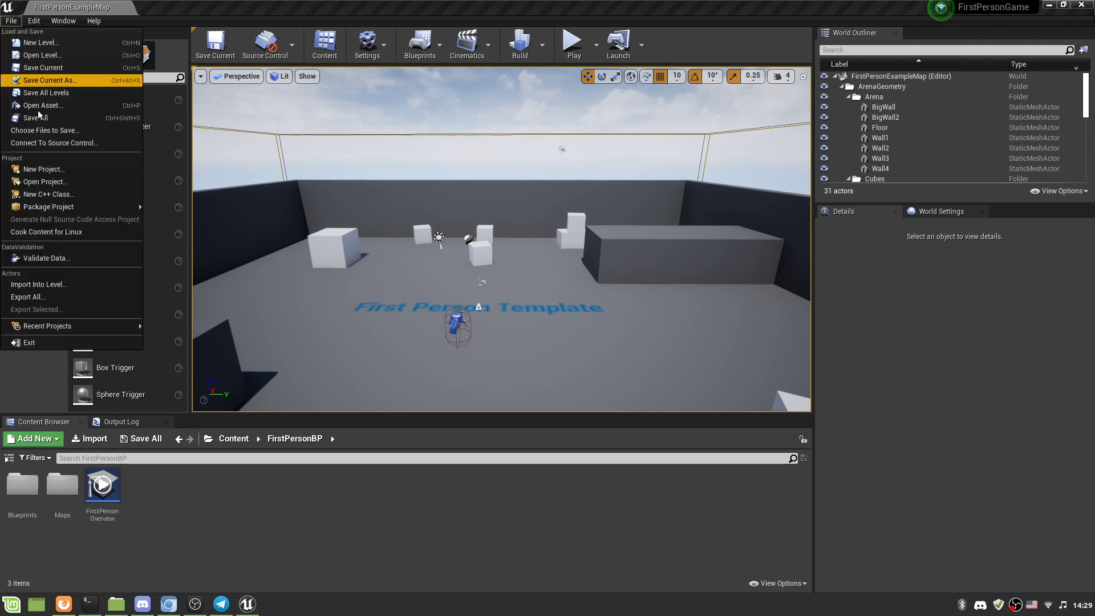
{"action": "left_click", "coordinate": [56, 165]}
{"action": "left_click", "coordinate": [320, 164]}
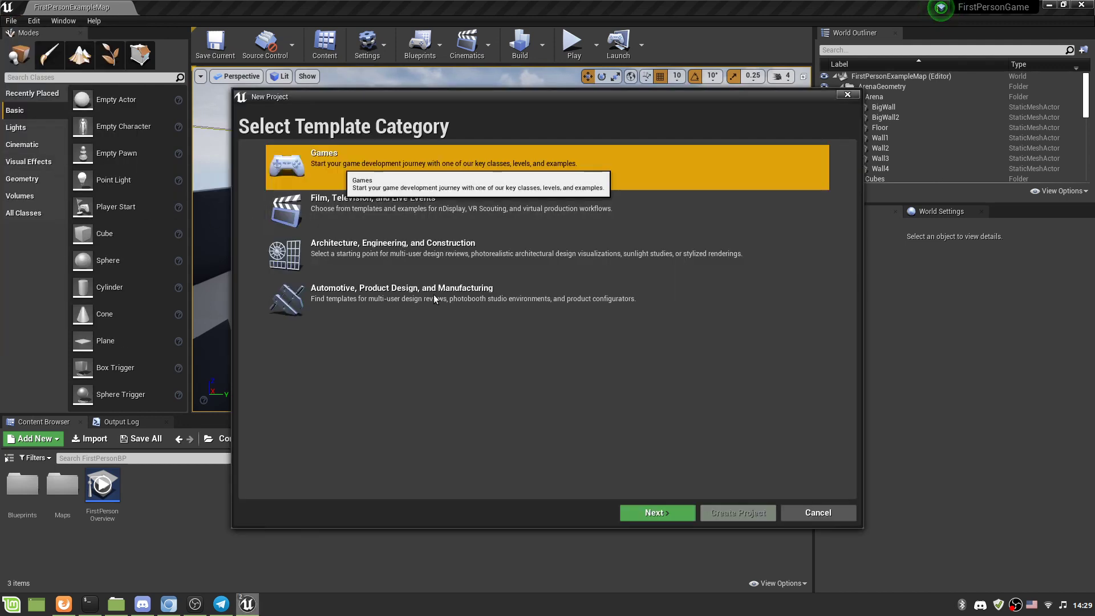
{"action": "left_click", "coordinate": [644, 513]}
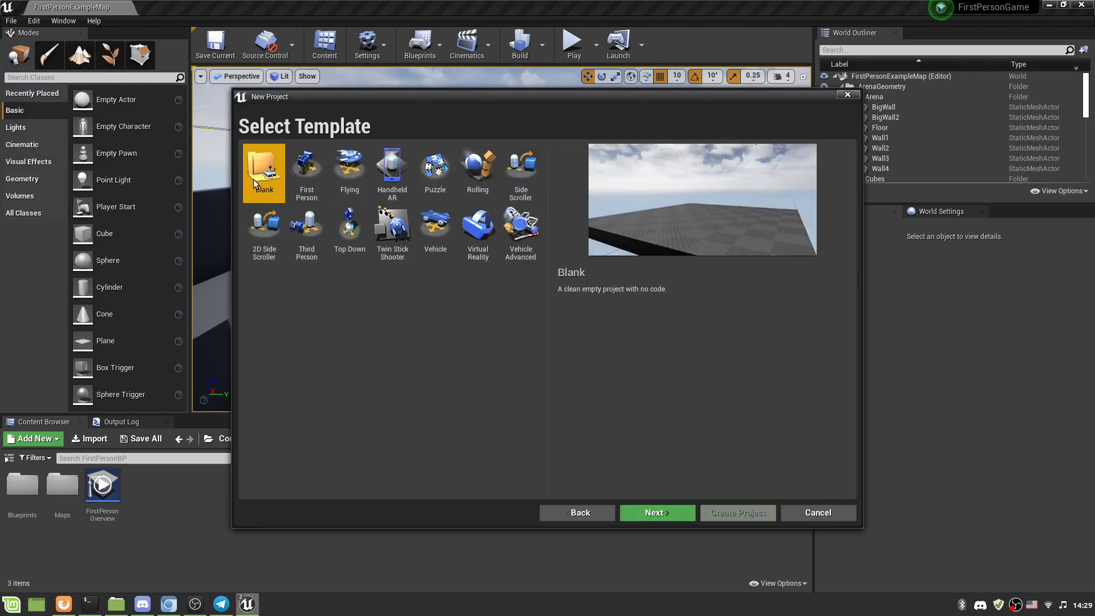
{"action": "left_click", "coordinate": [644, 513]}
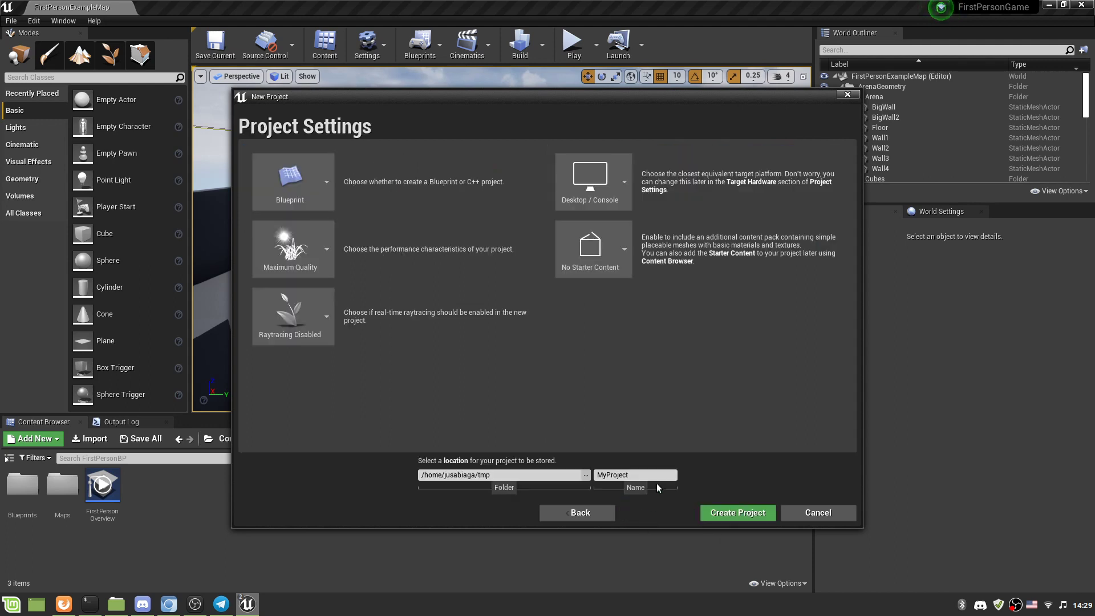
Include starter content, name the project ContentDepot, and create it.
{"action": "left_click", "coordinate": [602, 248]}
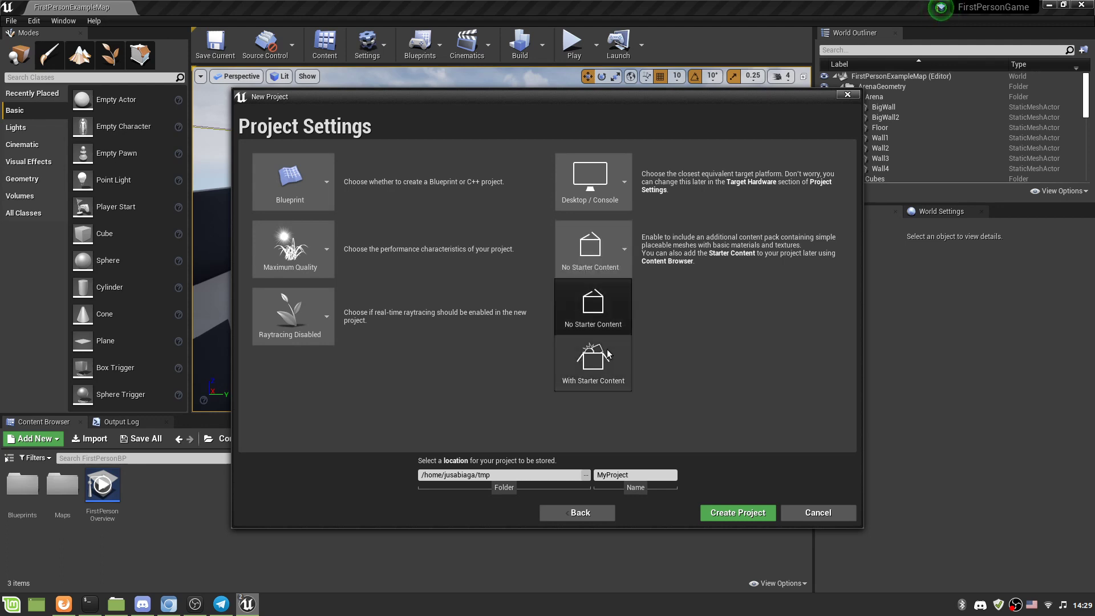
{"action": "left_click", "coordinate": [608, 368]}
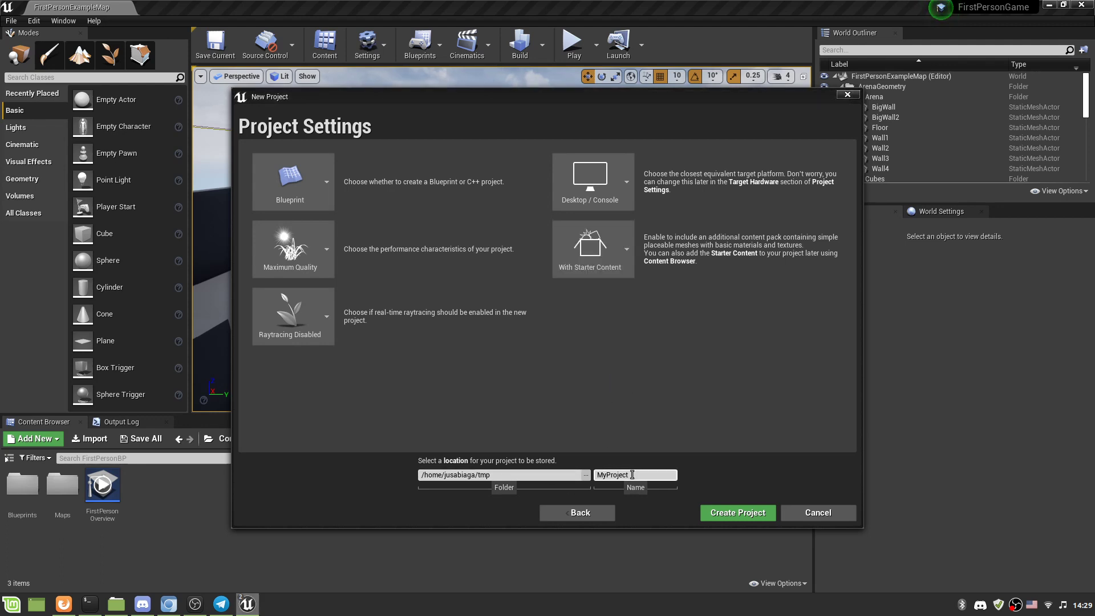
{"action": "double_click", "coordinate": [632, 475]}
{"action": "left_click", "coordinate": [632, 475]}
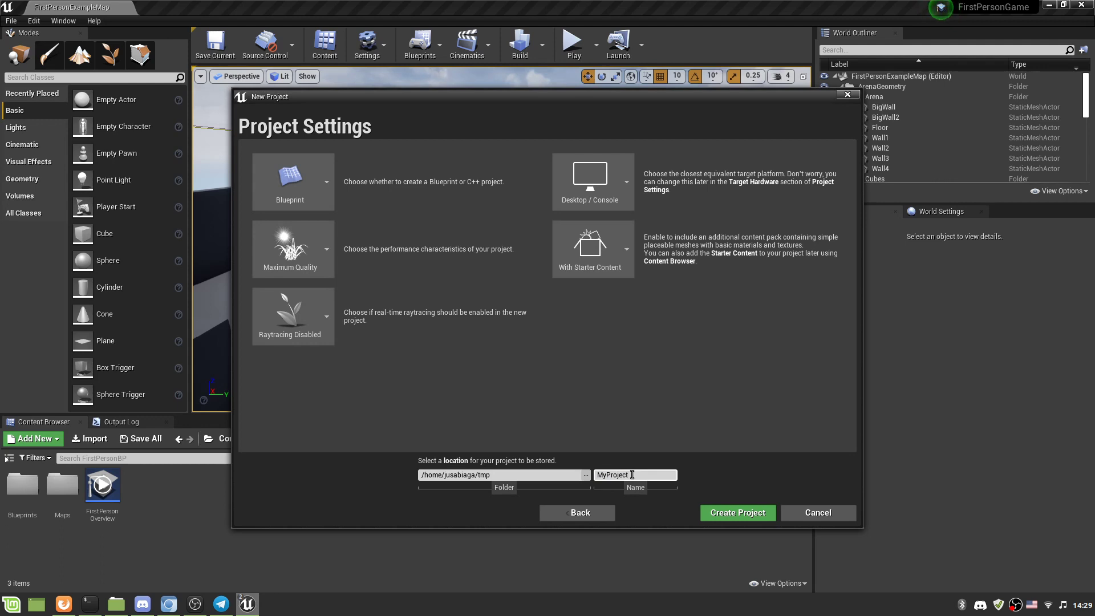
{"action": "double_click", "coordinate": [632, 475]}
{"action": "type", "text": "ContentDepot"}
{"action": "left_click", "coordinate": [757, 517]}
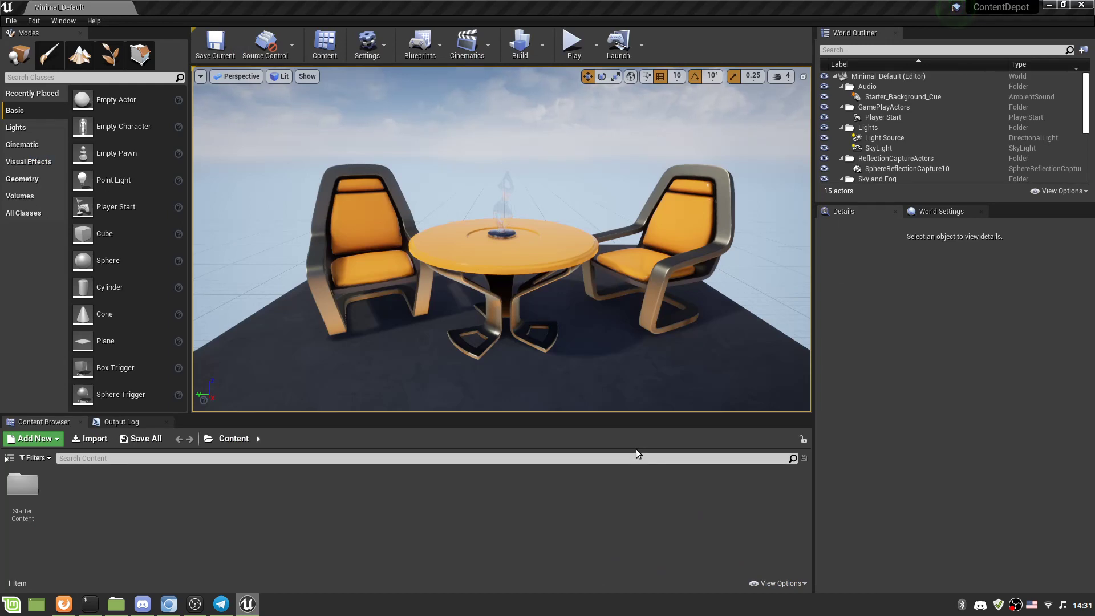
Check ContentDepot's Content folder size (288 items, 664.8 MB), then minimize Nemo.
{"action": "left_click", "coordinate": [117, 604]}
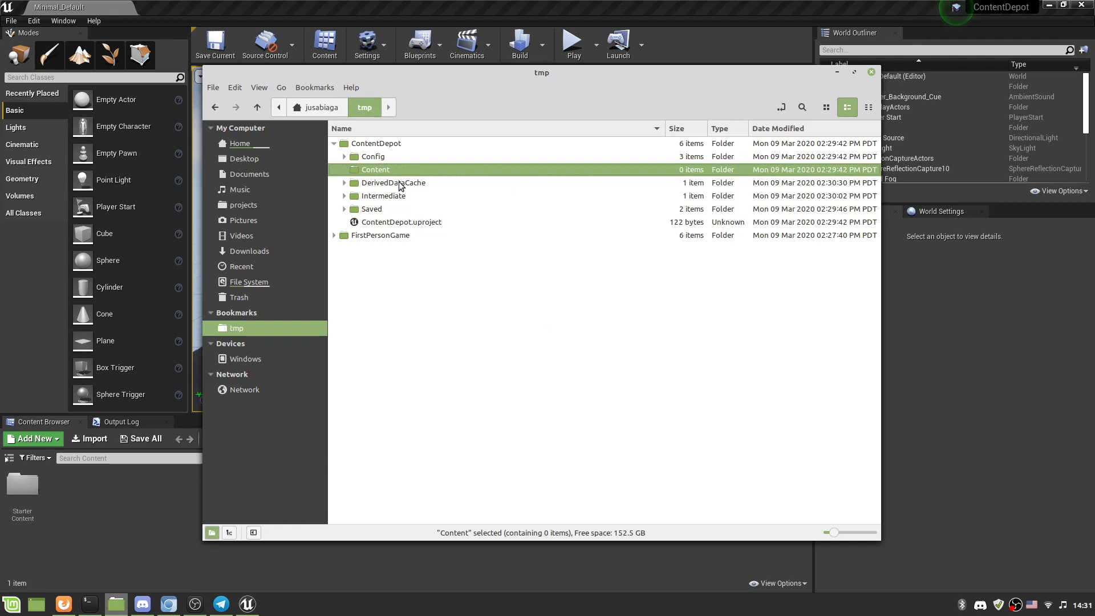
{"action": "left_click", "coordinate": [383, 147]}
{"action": "right_click", "coordinate": [379, 171]}
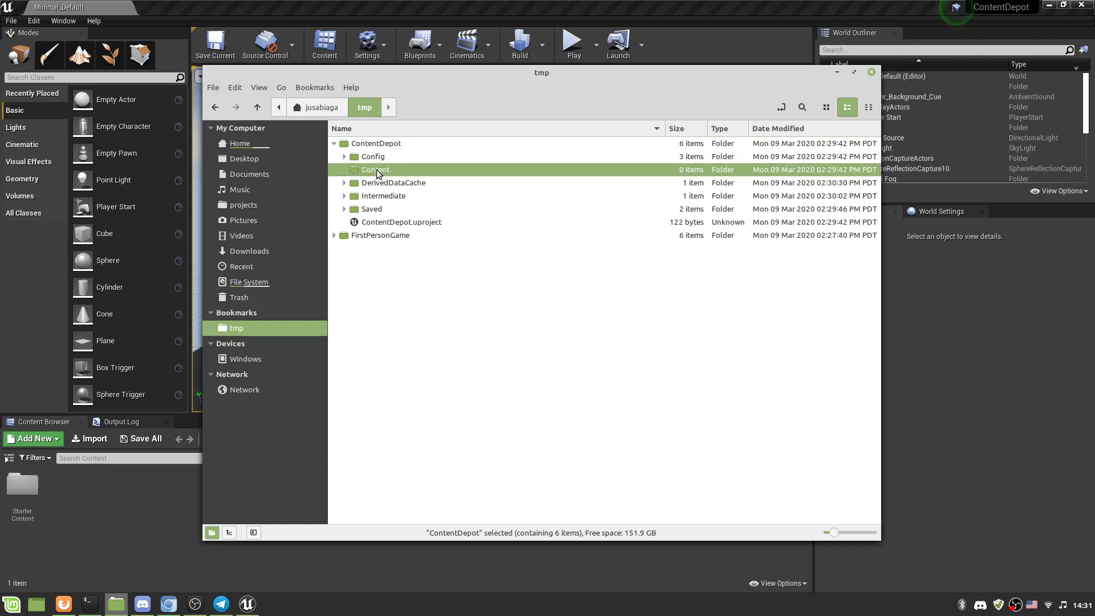
{"action": "left_click", "coordinate": [453, 441]}
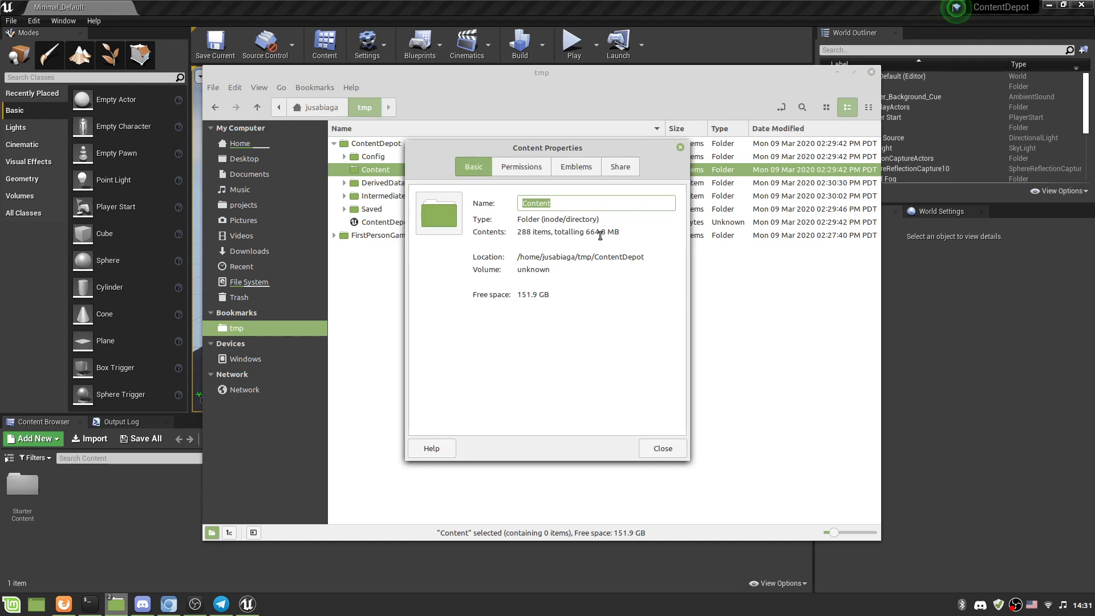
{"action": "left_click", "coordinate": [663, 448]}
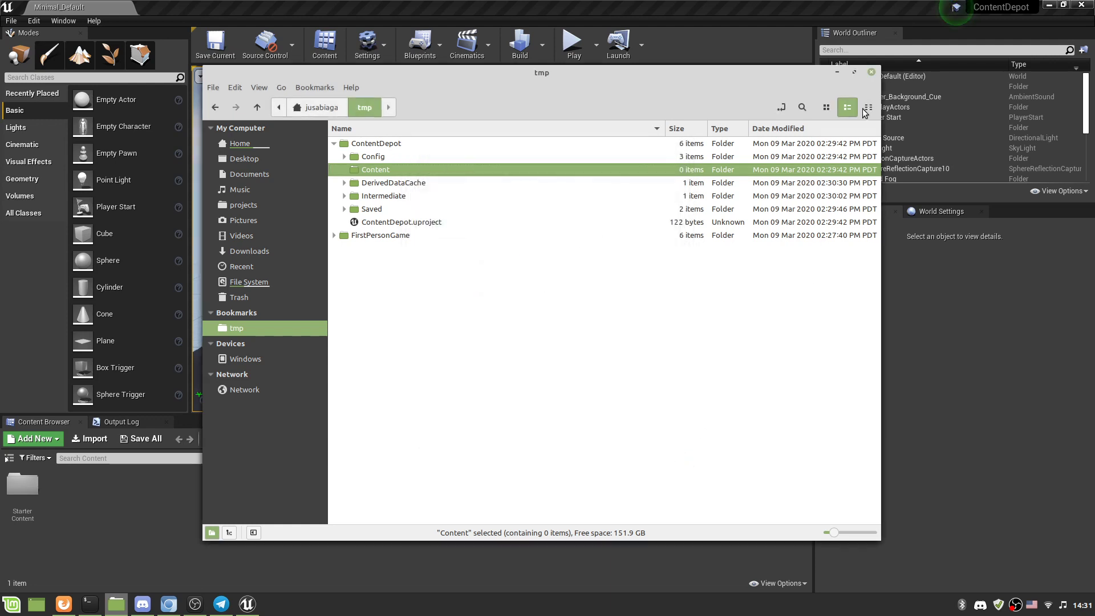
{"action": "left_click", "coordinate": [837, 73]}
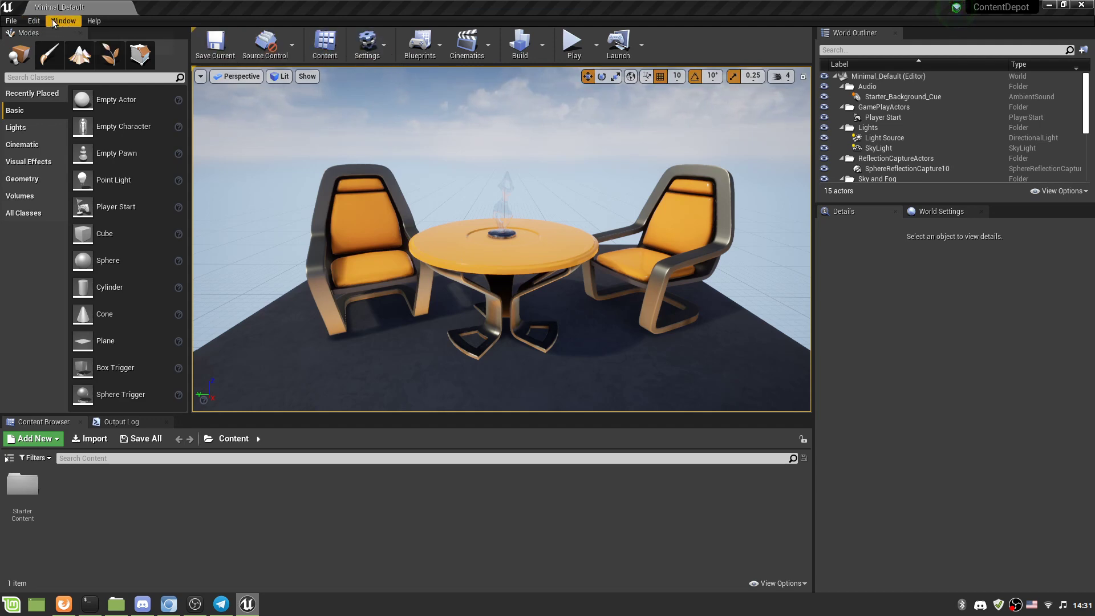
Open Editor Preferences from the Edit menu and scroll to Appearance.
{"action": "left_click", "coordinate": [33, 21]}
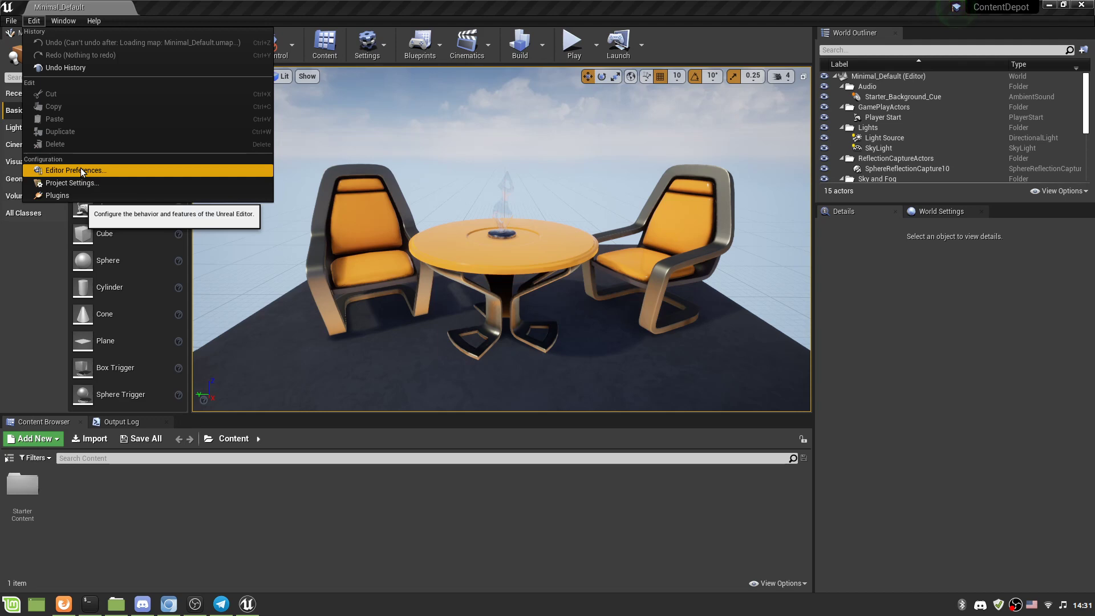
{"action": "left_click", "coordinate": [64, 21]}
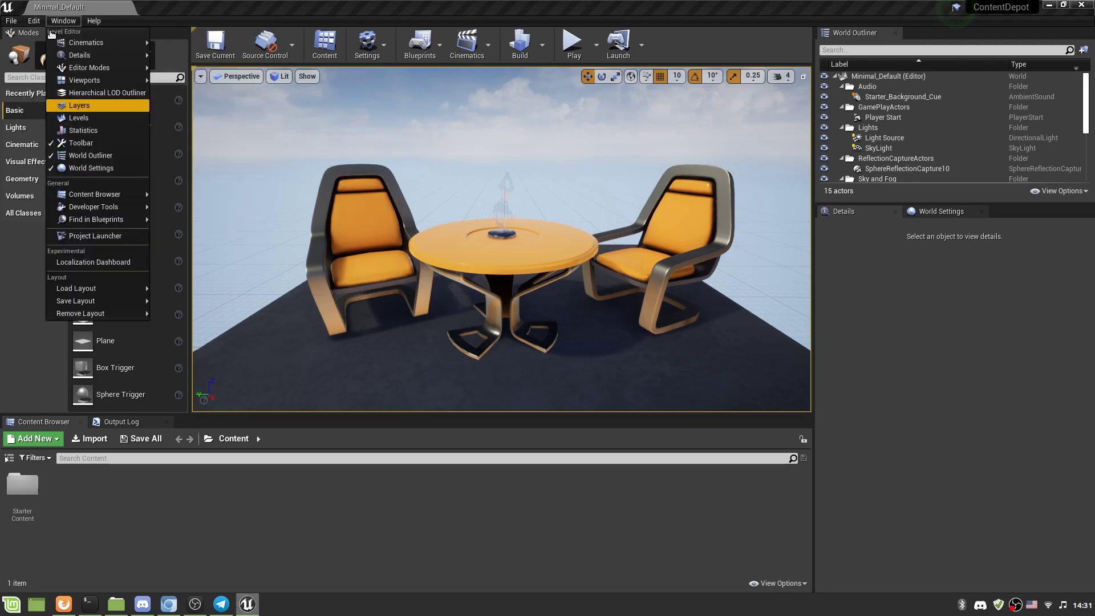
{"action": "left_click", "coordinate": [34, 20]}
{"action": "left_click", "coordinate": [34, 21]}
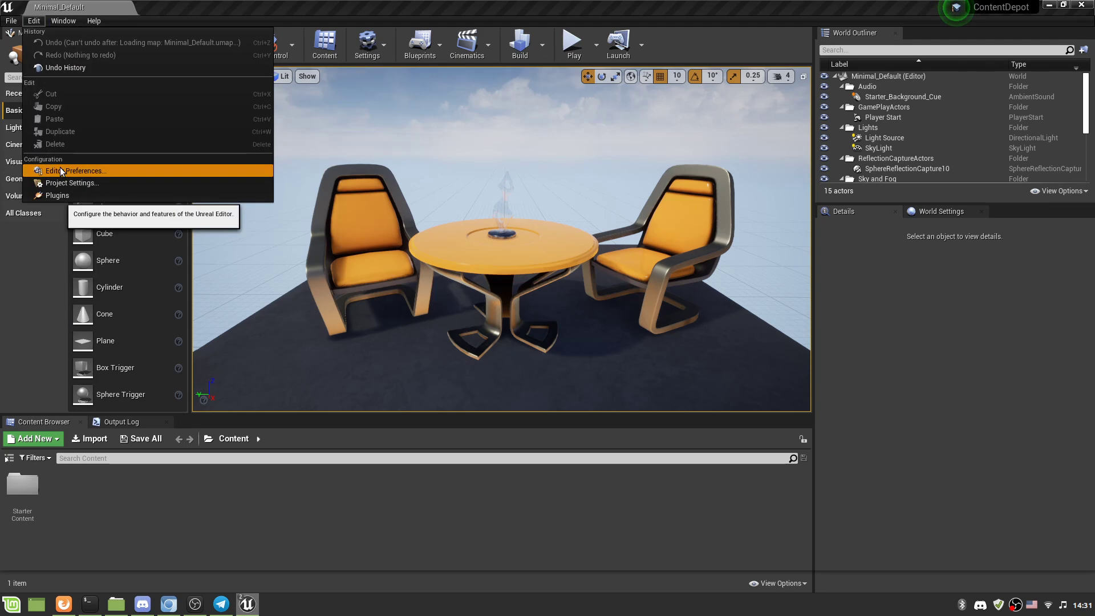
{"action": "left_click", "coordinate": [60, 171]}
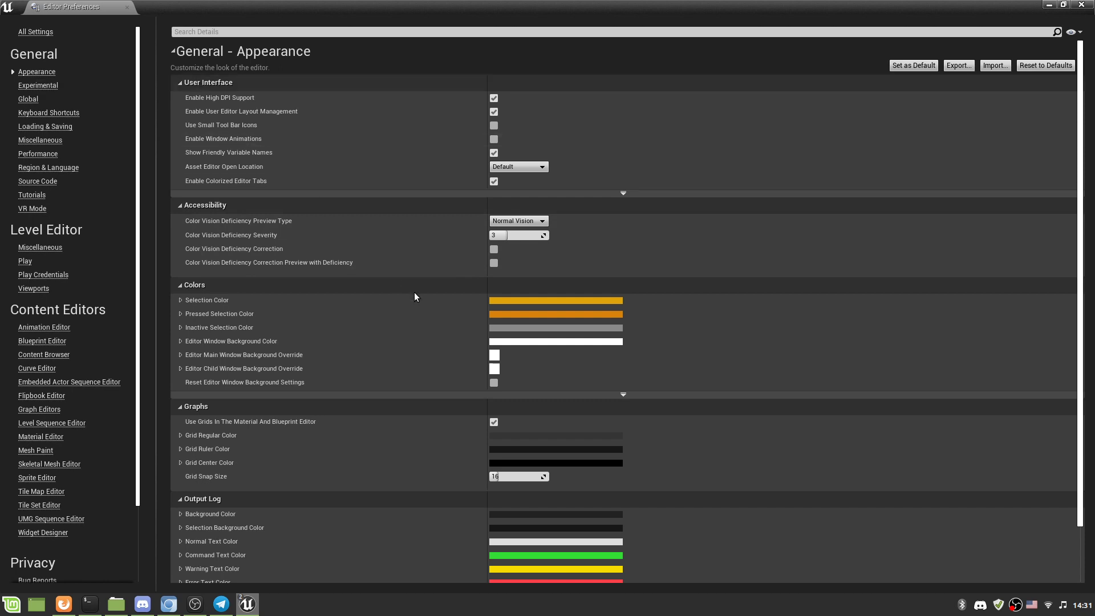
{"action": "scroll", "coordinate": [453, 216], "scroll_direction": "down", "scroll_amount": 3}
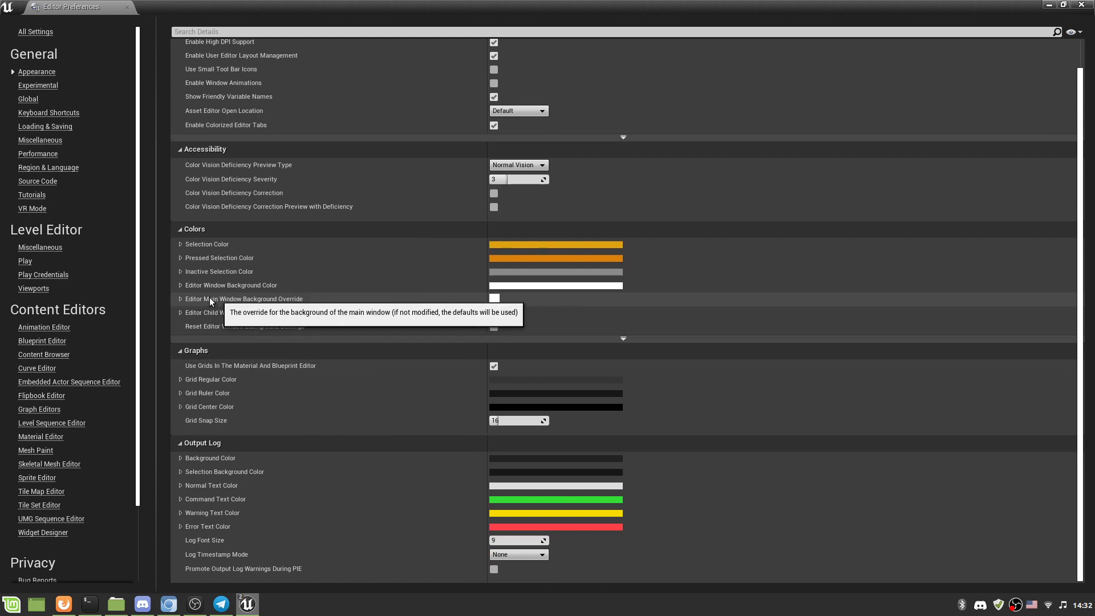
Set the Main Window Background Override tint to pure red (FF0000) and close preferences.
{"action": "left_click", "coordinate": [180, 299]}
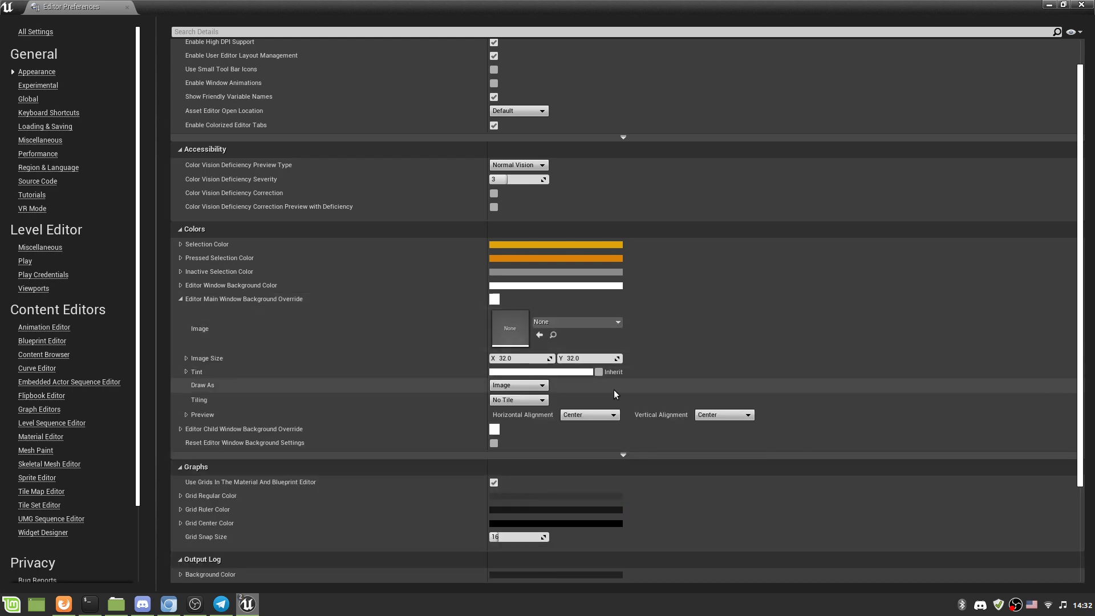
{"action": "left_click", "coordinate": [582, 371]}
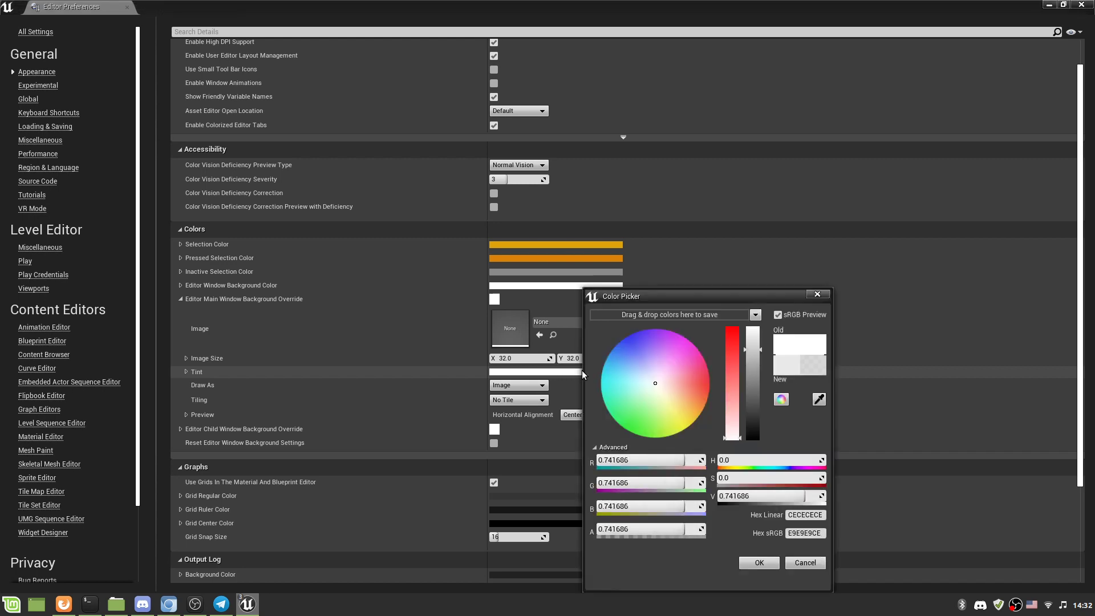
{"action": "left_click_drag", "start_coordinate": [731, 436], "coordinate": [736, 324]}
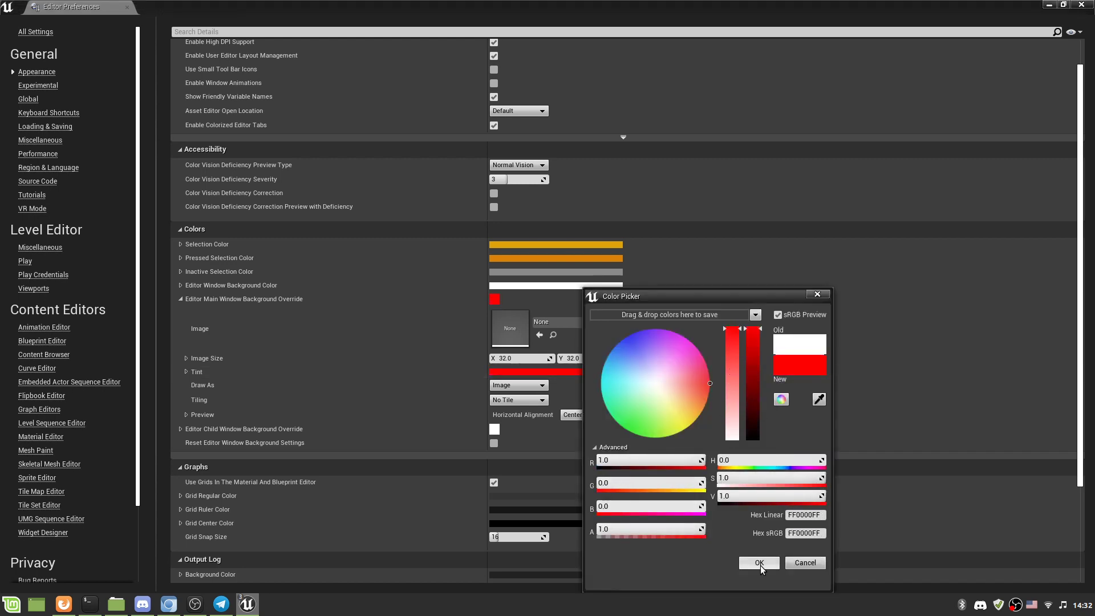
{"action": "left_click", "coordinate": [760, 563]}
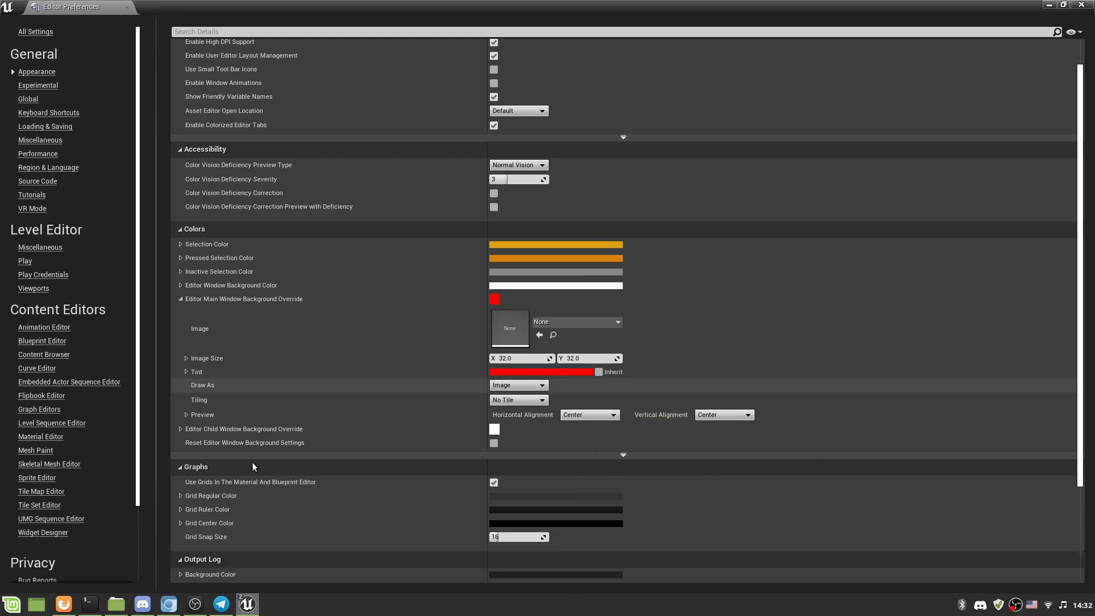
{"action": "scroll", "coordinate": [685, 70], "scroll_direction": "down", "scroll_amount": 3}
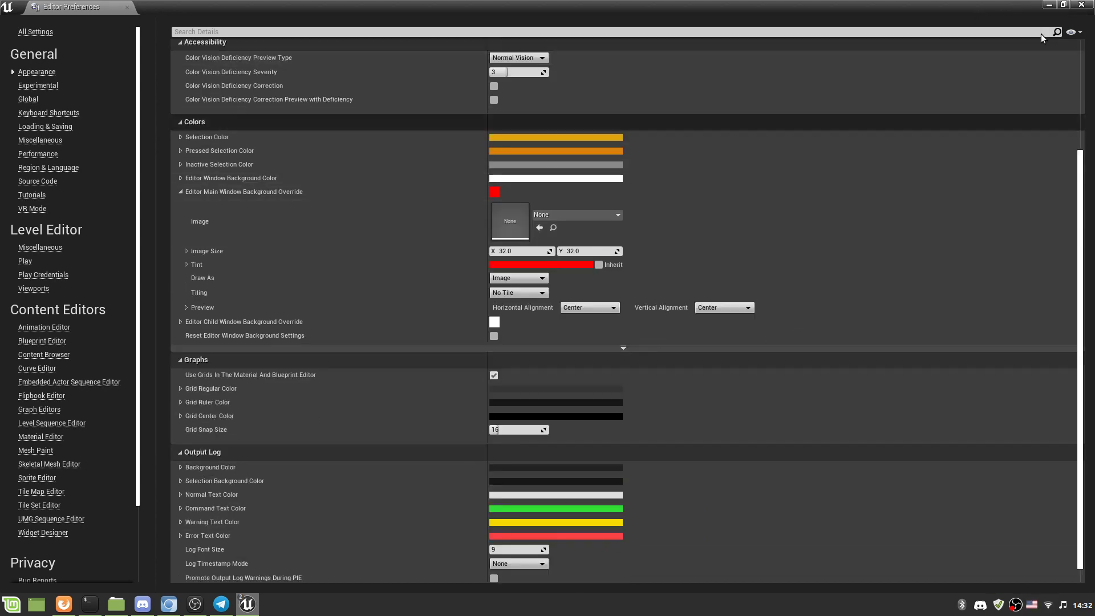
{"action": "left_click", "coordinate": [1082, 4]}
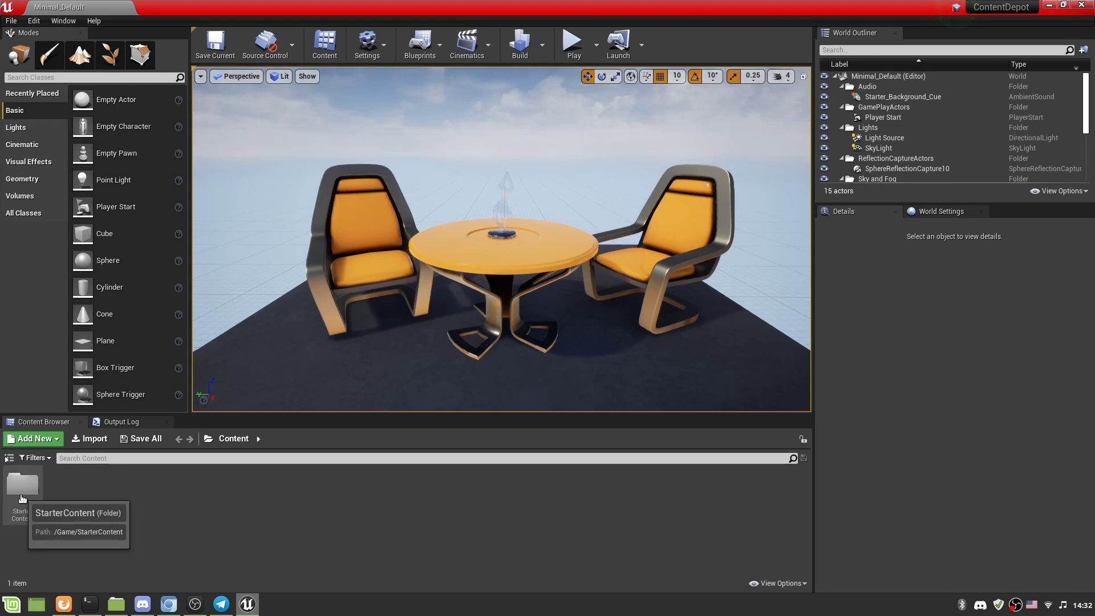
Show the folder tree and list the assets in StarterContent's Props folder.
{"action": "double_click", "coordinate": [23, 485]}
{"action": "left_click", "coordinate": [9, 458]}
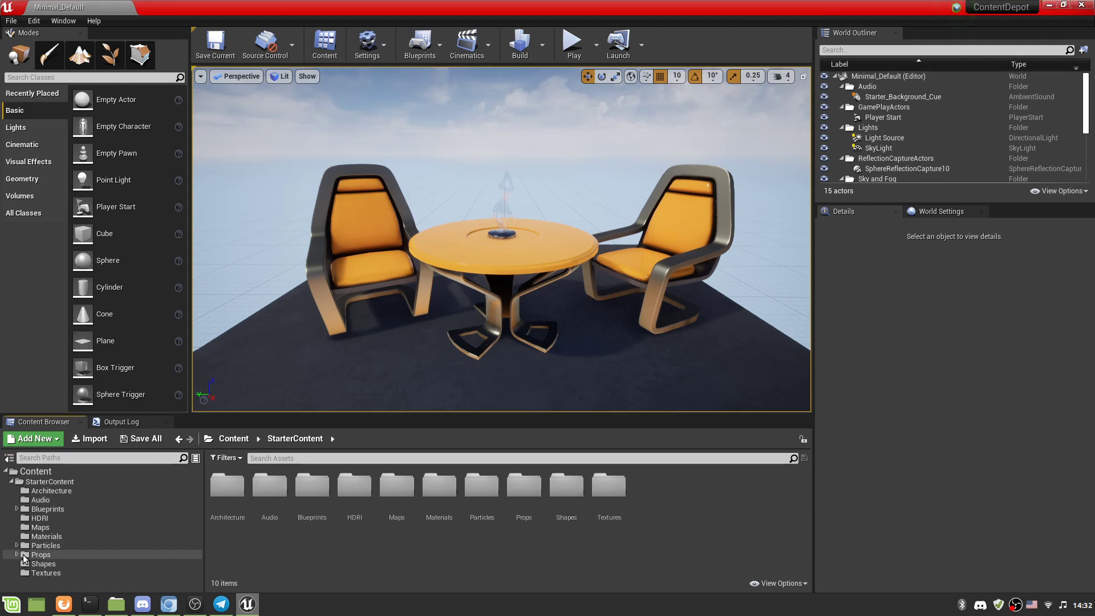
{"action": "left_click", "coordinate": [17, 554]}
{"action": "left_click", "coordinate": [40, 555]}
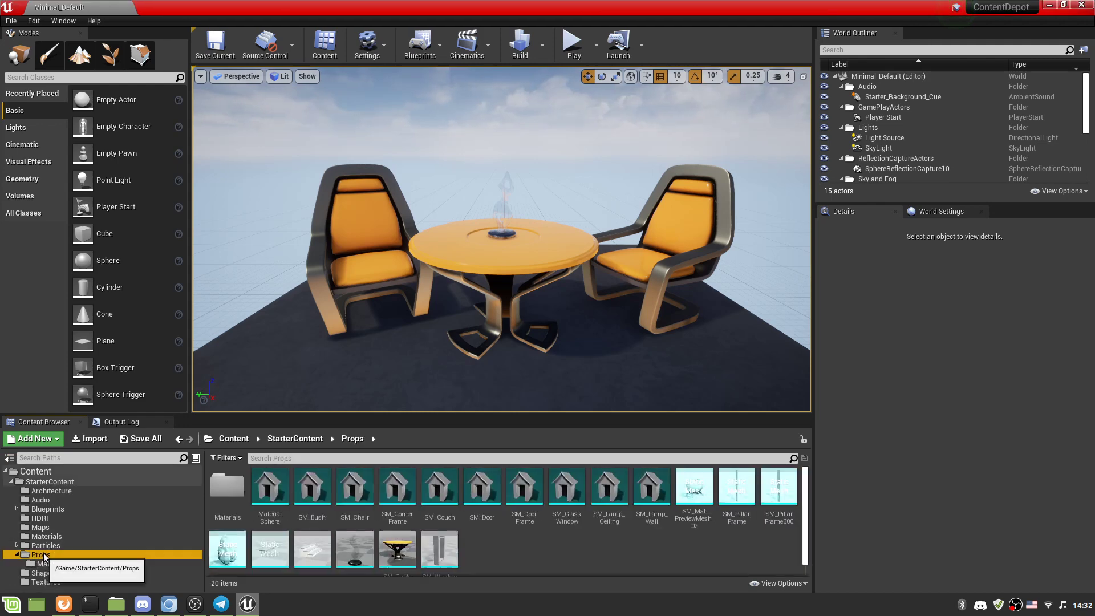
Open SM_Chair in the mesh editor, close it, and reopen Editor Preferences.
{"action": "left_click", "coordinate": [366, 499]}
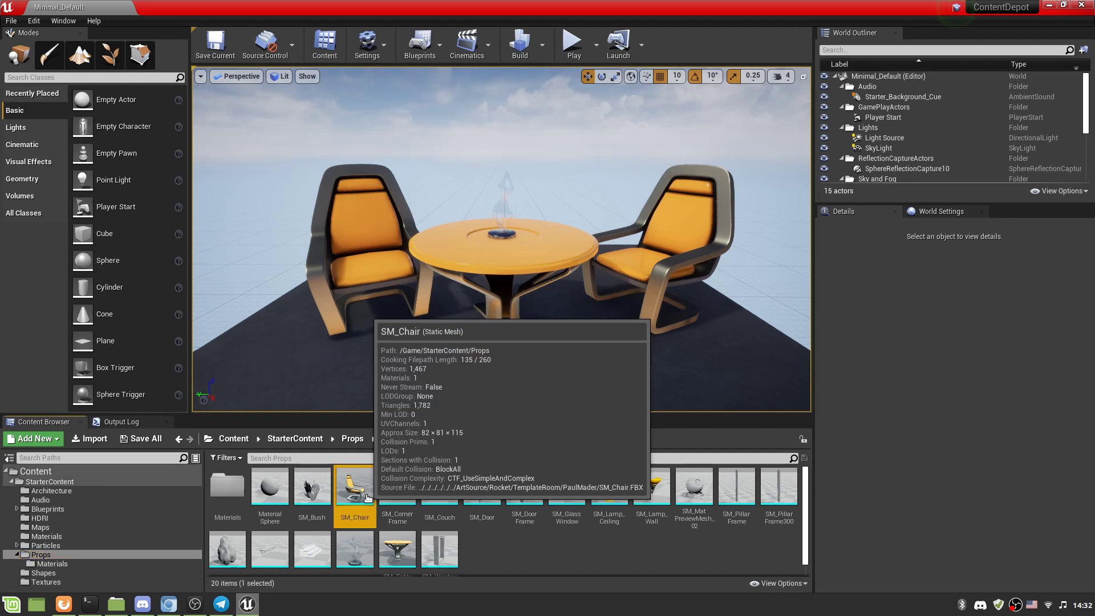
{"action": "double_click", "coordinate": [364, 500]}
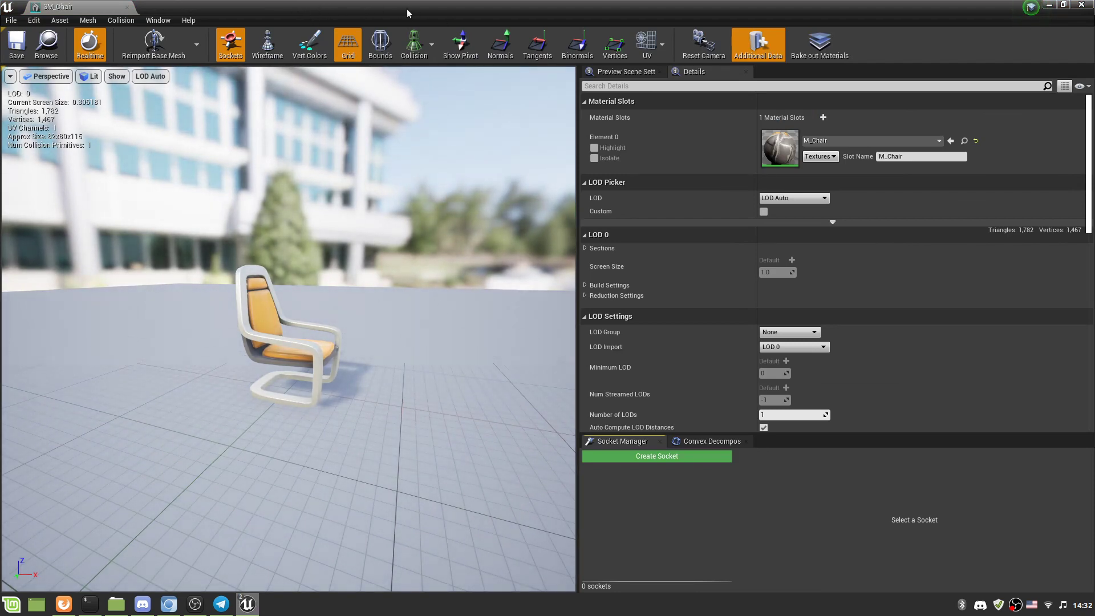
{"action": "left_click", "coordinate": [1082, 6]}
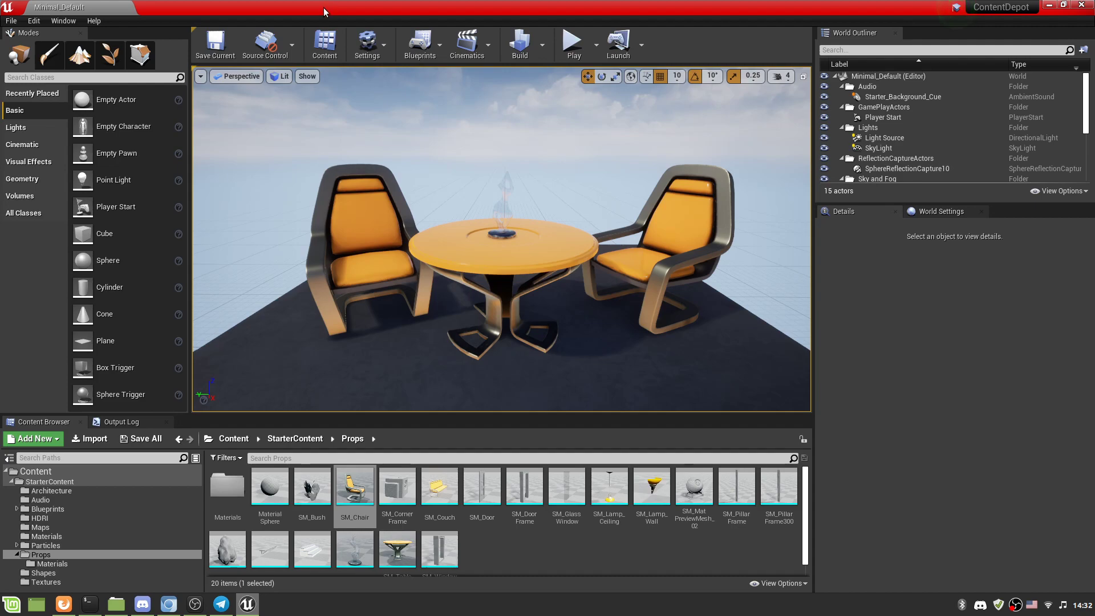
{"action": "left_click", "coordinate": [32, 22]}
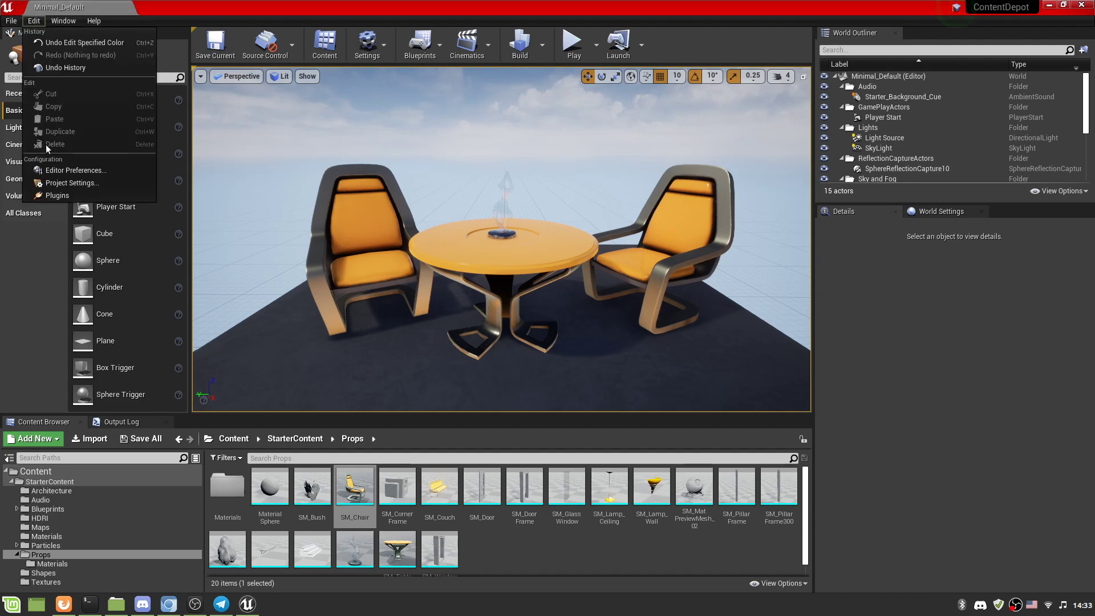
{"action": "left_click", "coordinate": [53, 170]}
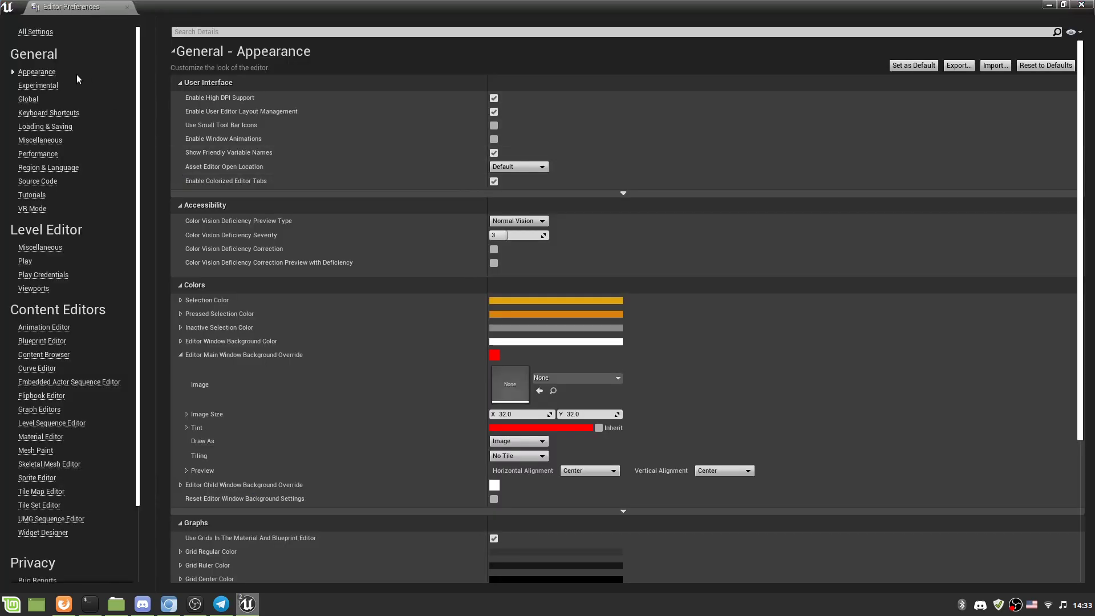
Set the Child Window Background Override tint to FF0000 red and close preferences.
{"action": "left_click", "coordinate": [180, 355]}
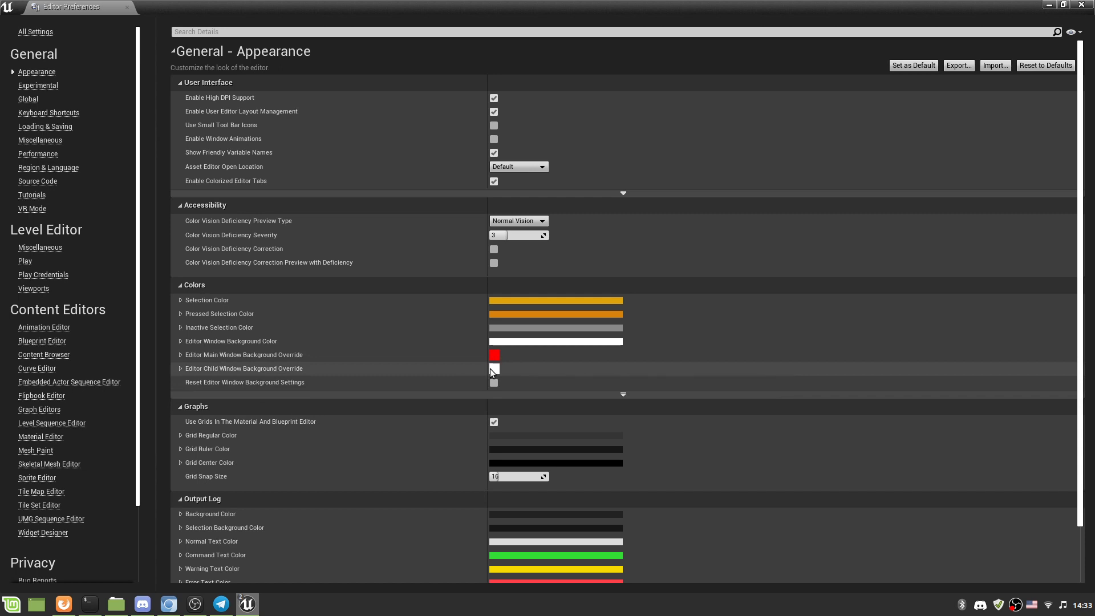
{"action": "left_click", "coordinate": [180, 368]}
{"action": "left_click", "coordinate": [529, 441]}
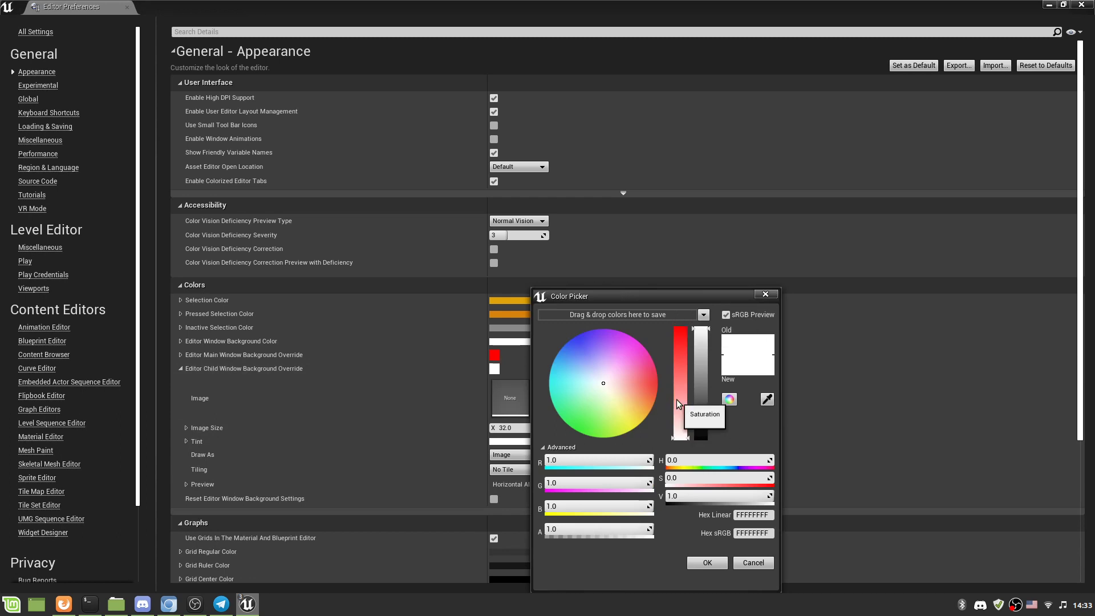
{"action": "left_click_drag", "start_coordinate": [677, 399], "coordinate": [682, 312]}
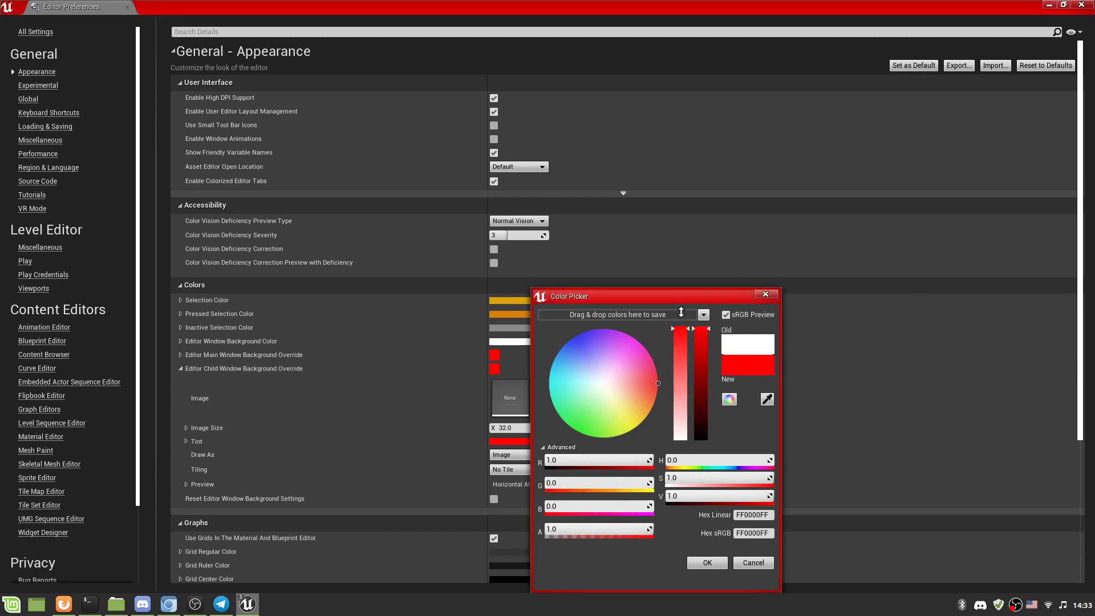
{"action": "left_click", "coordinate": [720, 562]}
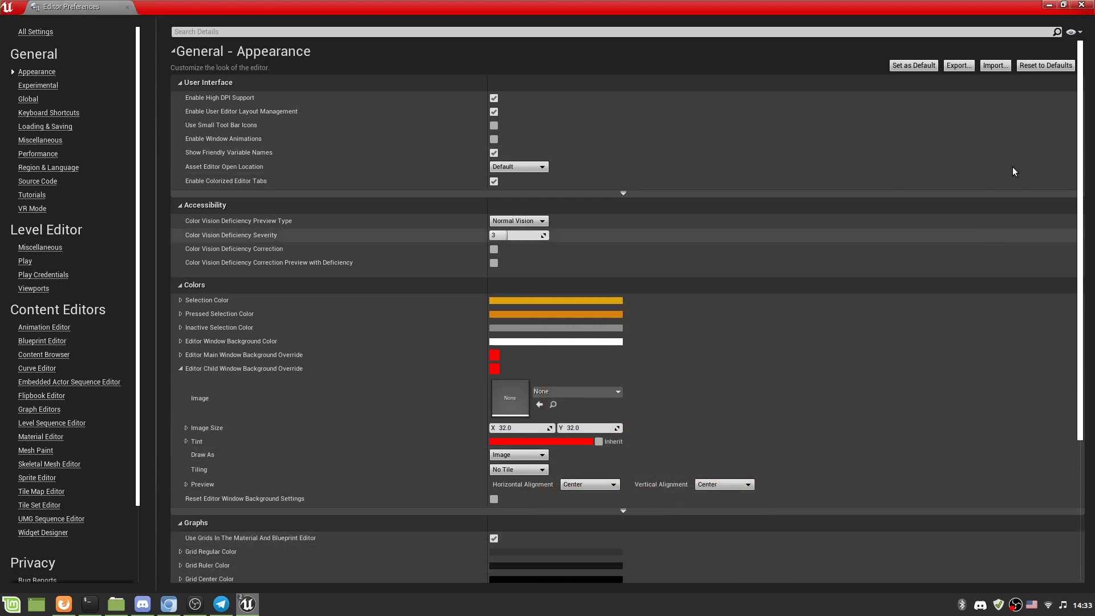
{"action": "left_click", "coordinate": [1081, 5]}
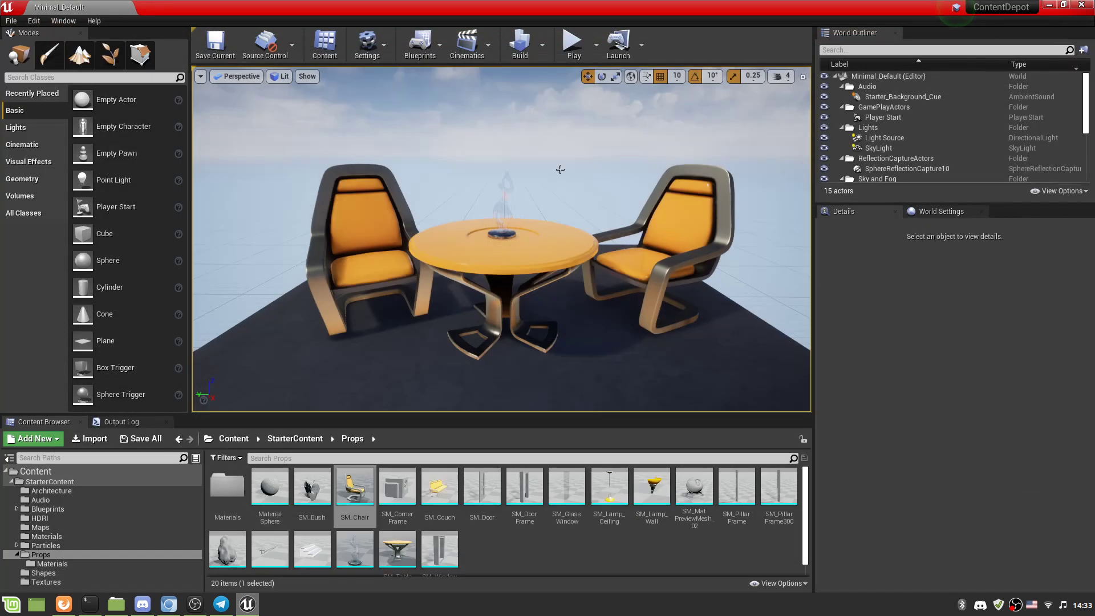
{"action": "double_click", "coordinate": [344, 493]}
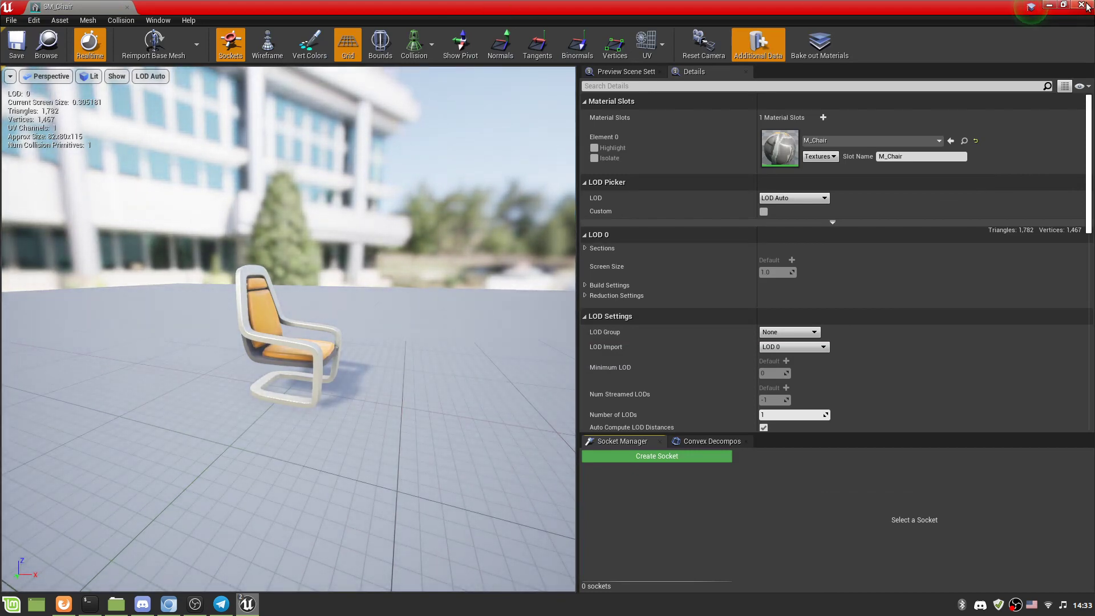
{"action": "left_click", "coordinate": [1083, 4]}
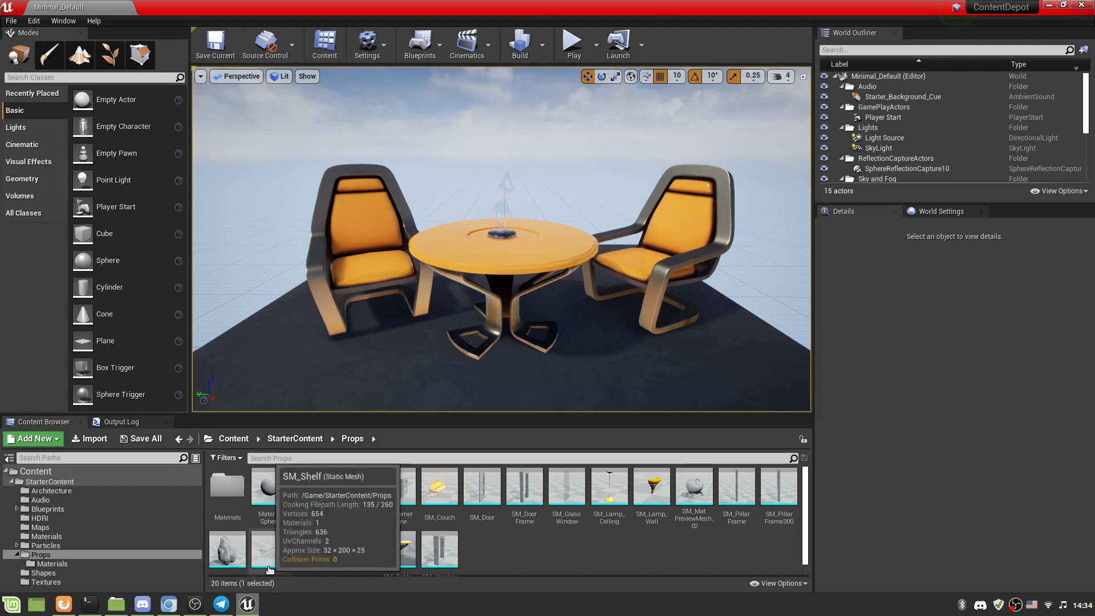
{"action": "left_click", "coordinate": [228, 549]}
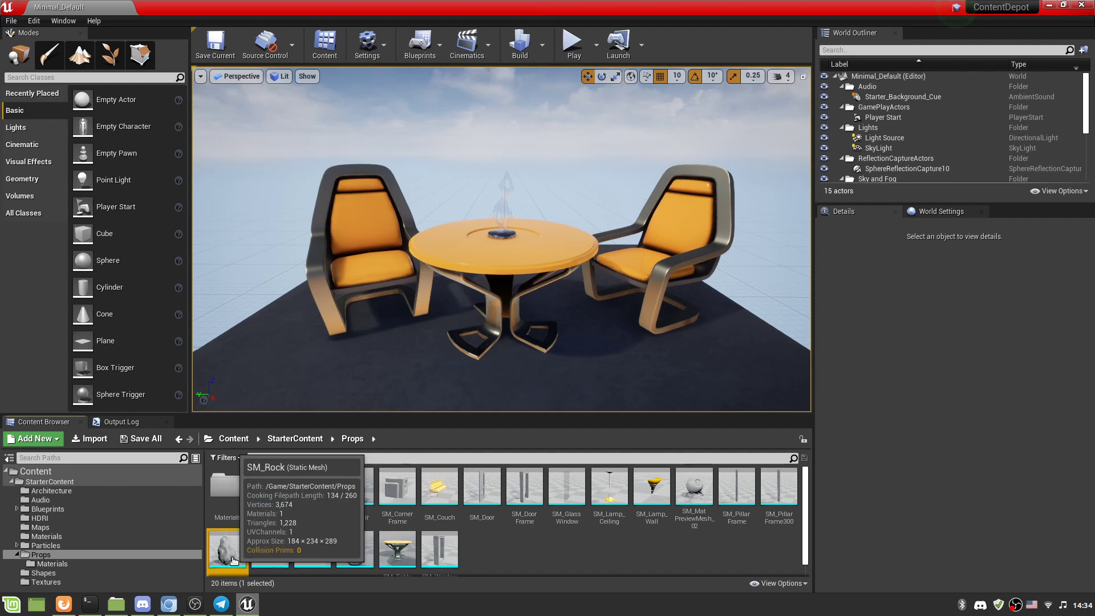
{"action": "scroll", "coordinate": [319, 542], "scroll_direction": "down", "scroll_amount": 2}
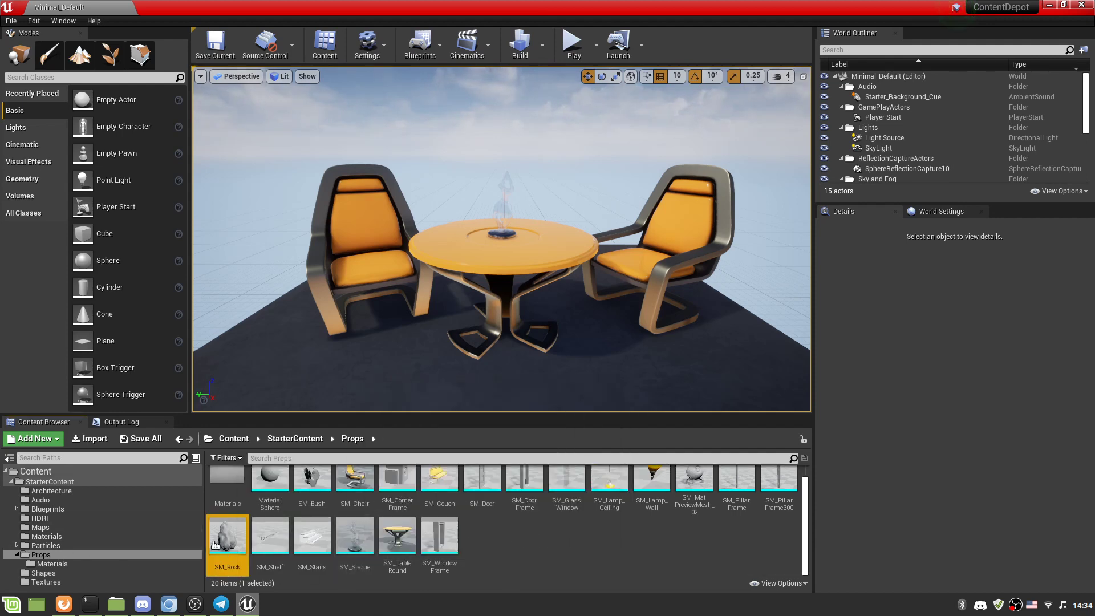
{"action": "mouse_move", "coordinate": [226, 549]}
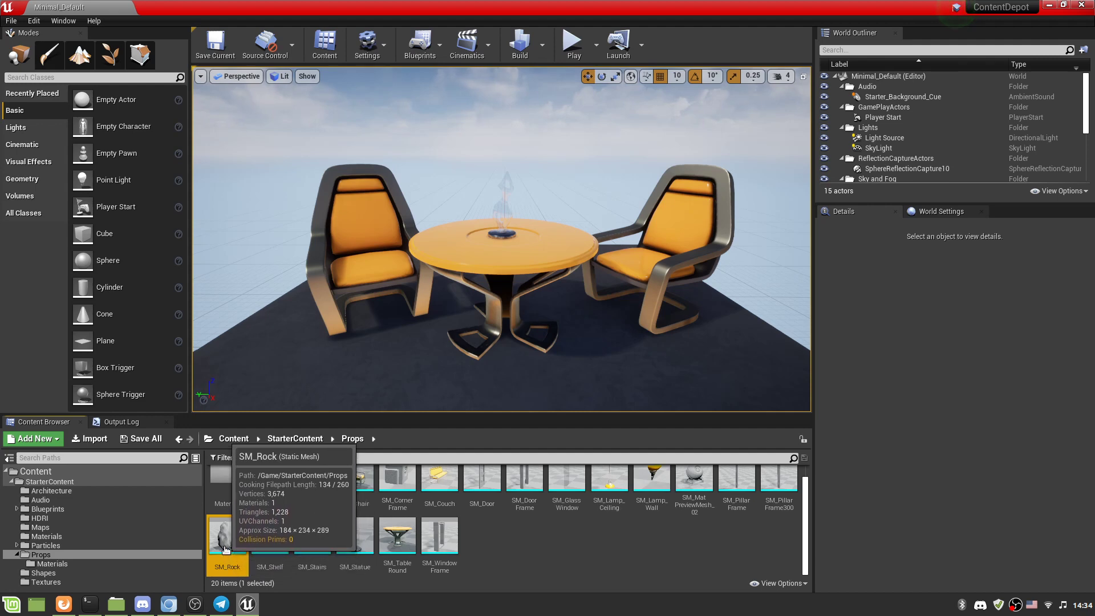
{"action": "double_click", "coordinate": [225, 548]}
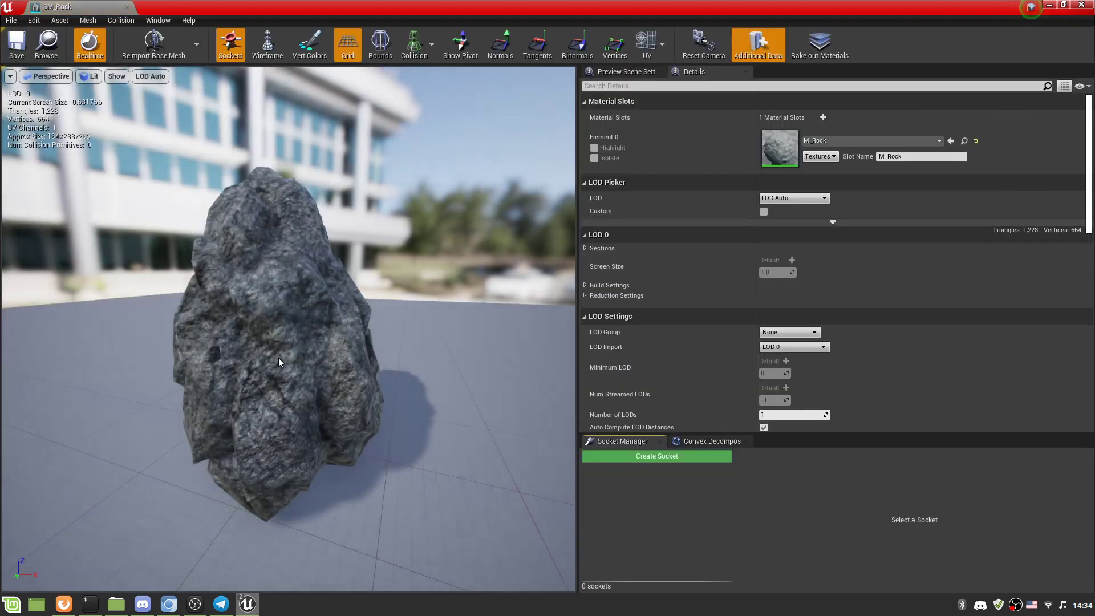
{"action": "left_click", "coordinate": [411, 57]}
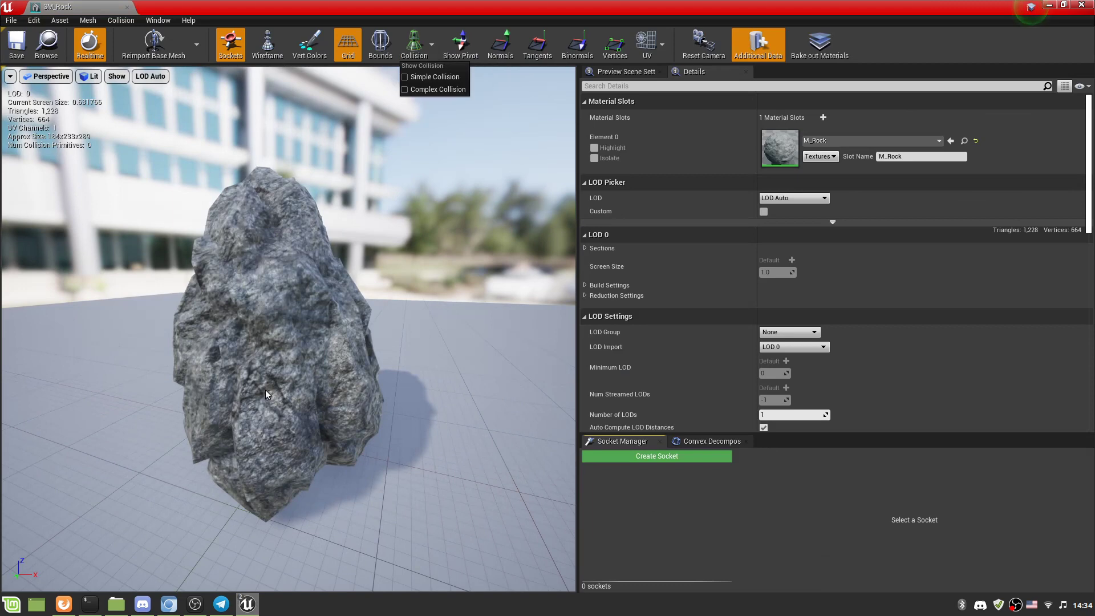
{"action": "left_click", "coordinate": [430, 83]}
{"action": "right_click_drag", "start_coordinate": [191, 350], "coordinate": [399, 262]}
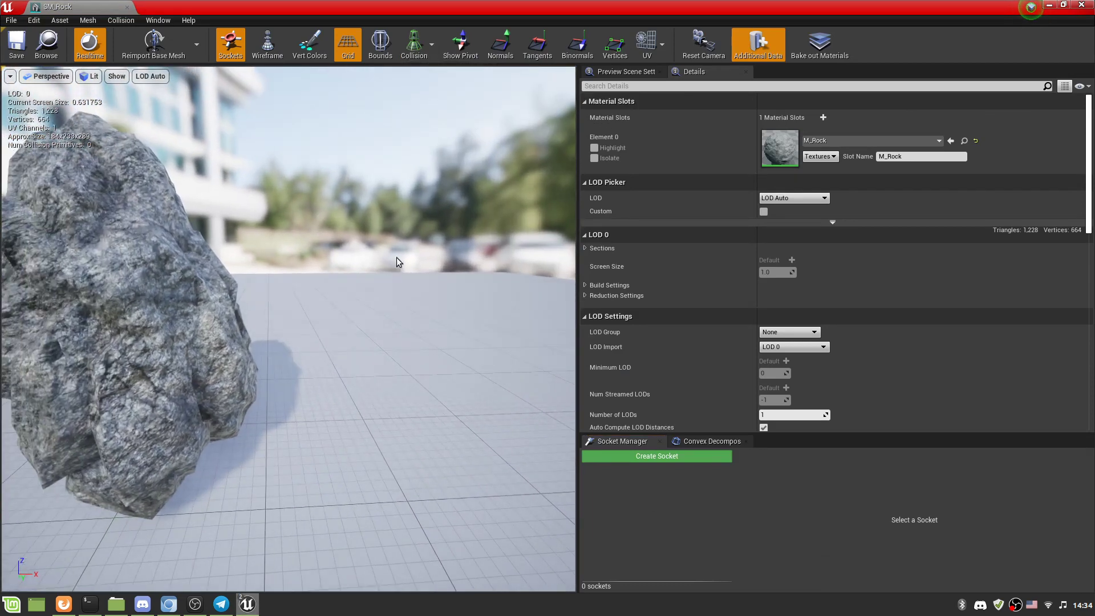
{"action": "left_click", "coordinate": [127, 7]}
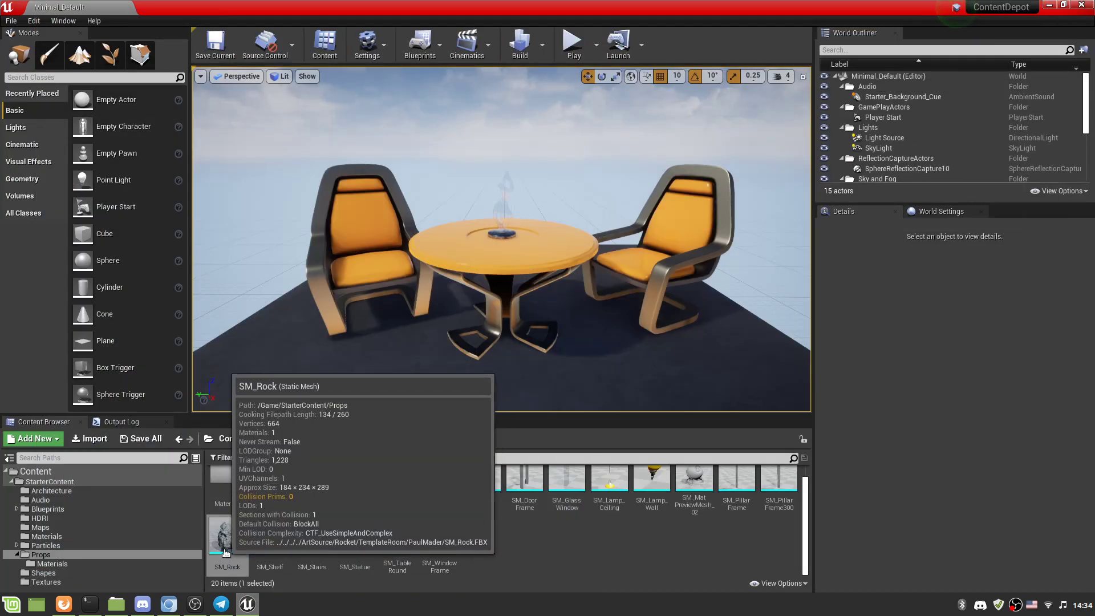
Migrate SM_Rock with its dependencies and accept the Asset Report.
{"action": "right_click", "coordinate": [226, 552]}
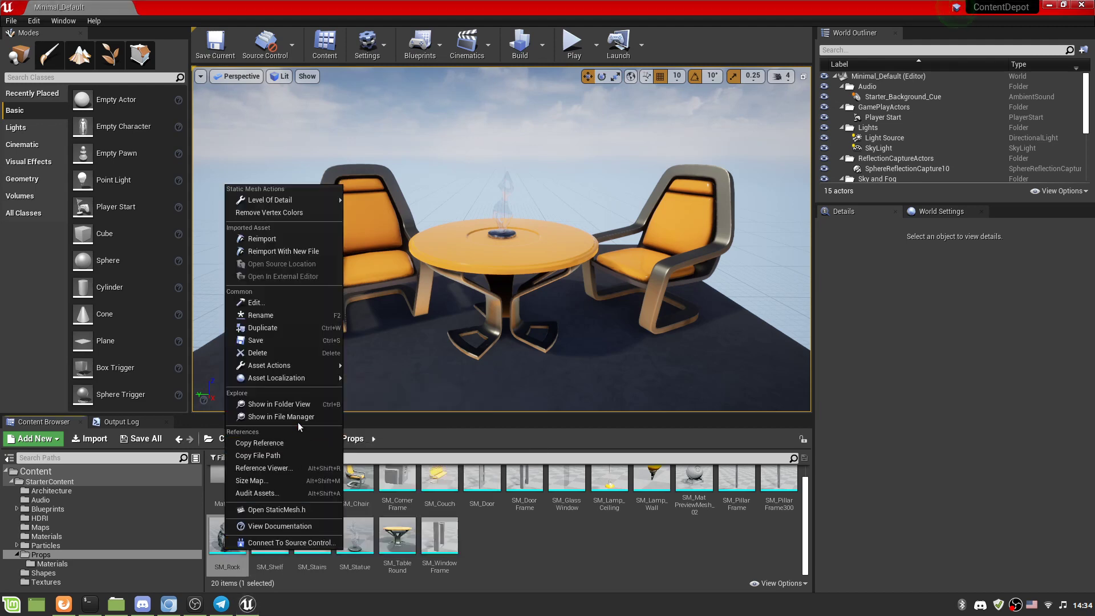
{"action": "mouse_move", "coordinate": [288, 366]}
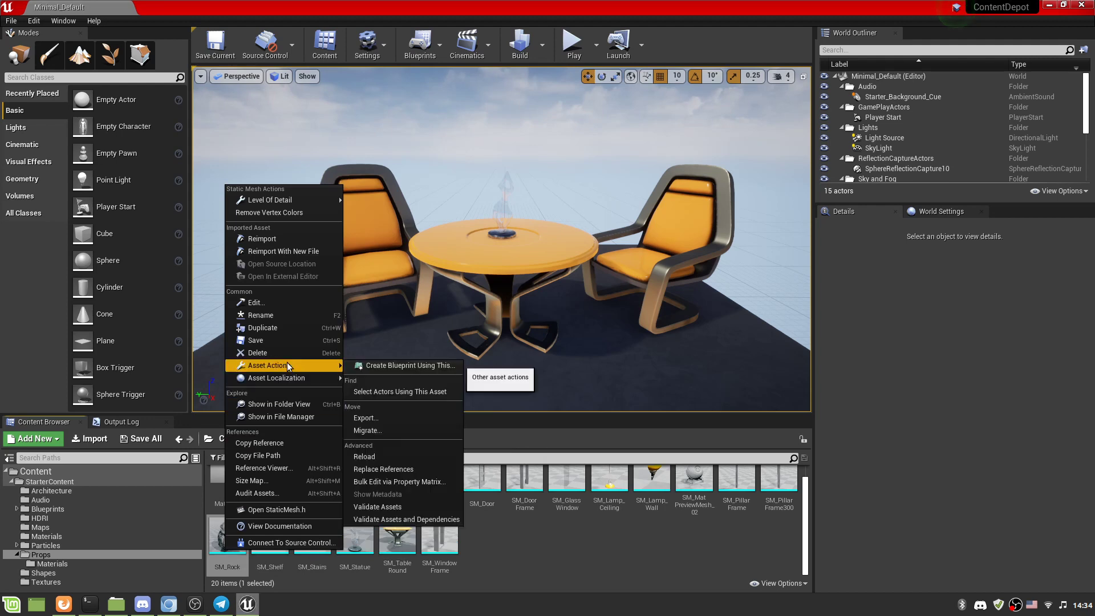
{"action": "left_click", "coordinate": [380, 430]}
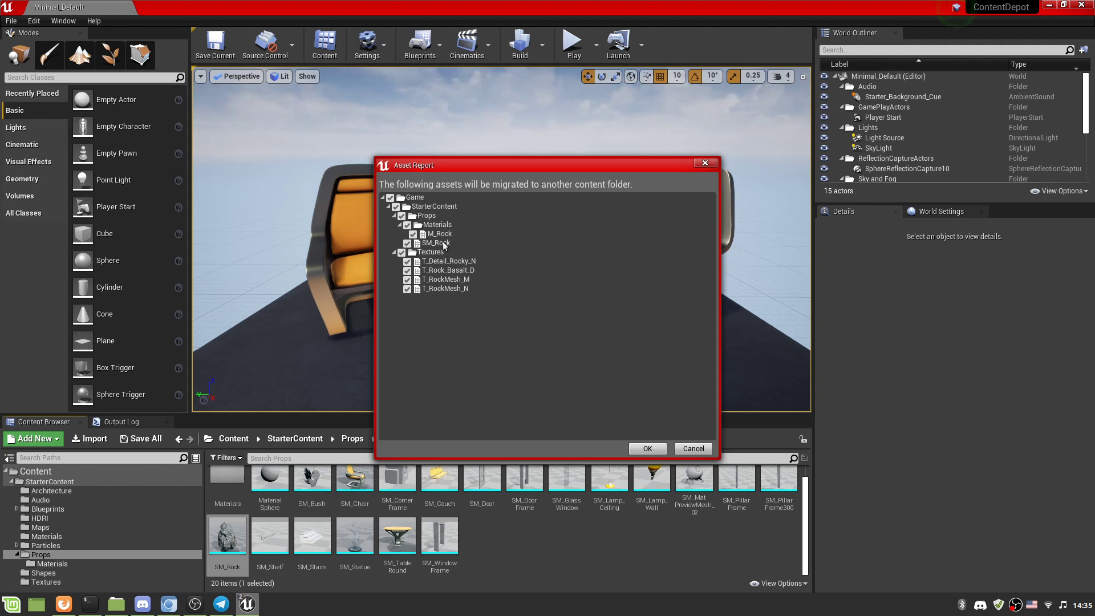
{"action": "left_click", "coordinate": [648, 449]}
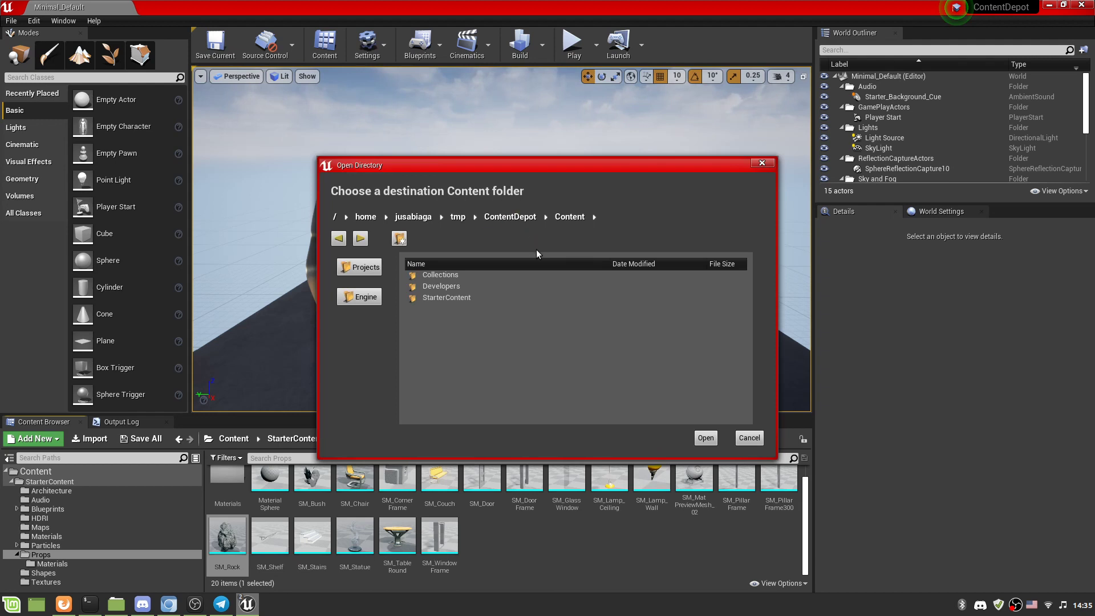
Choose tmp/FirstPersonGame/Content as the migration destination.
{"action": "left_click", "coordinate": [463, 217]}
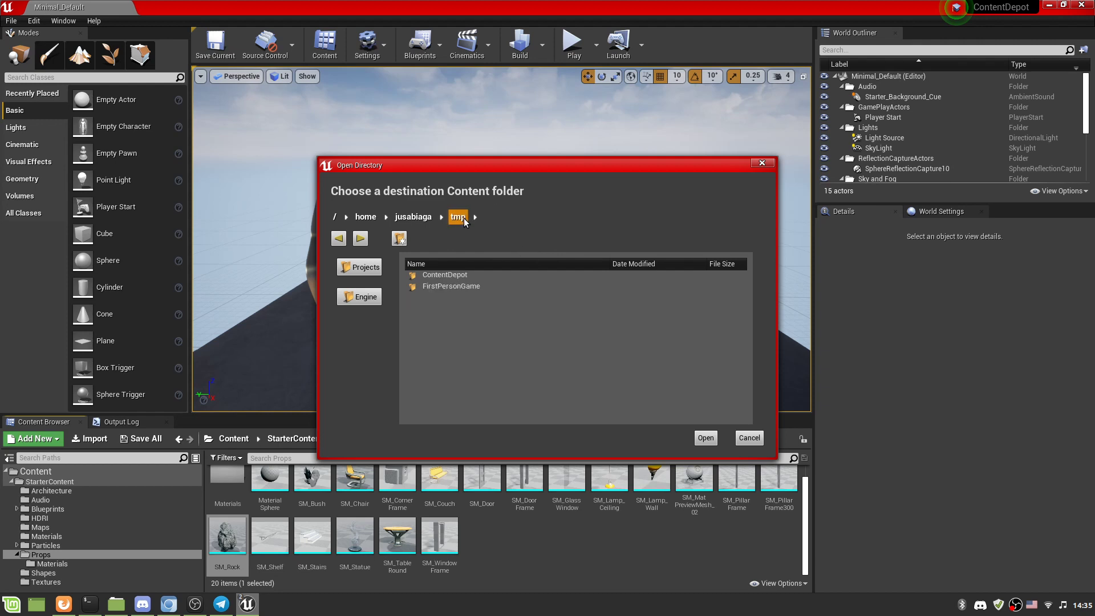
{"action": "double_click", "coordinate": [456, 288]}
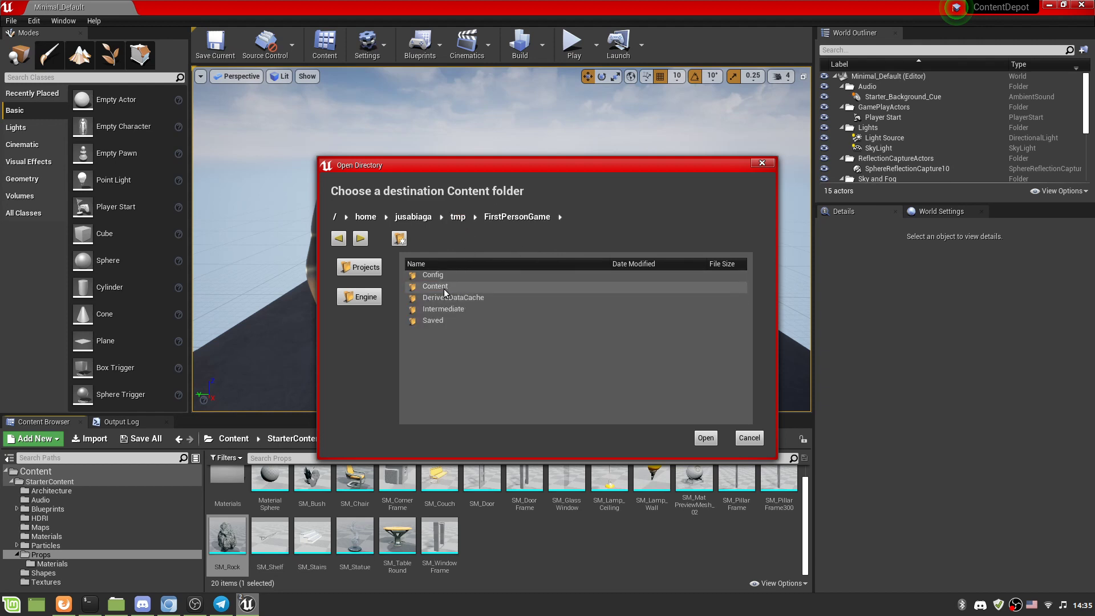
{"action": "double_click", "coordinate": [443, 289]}
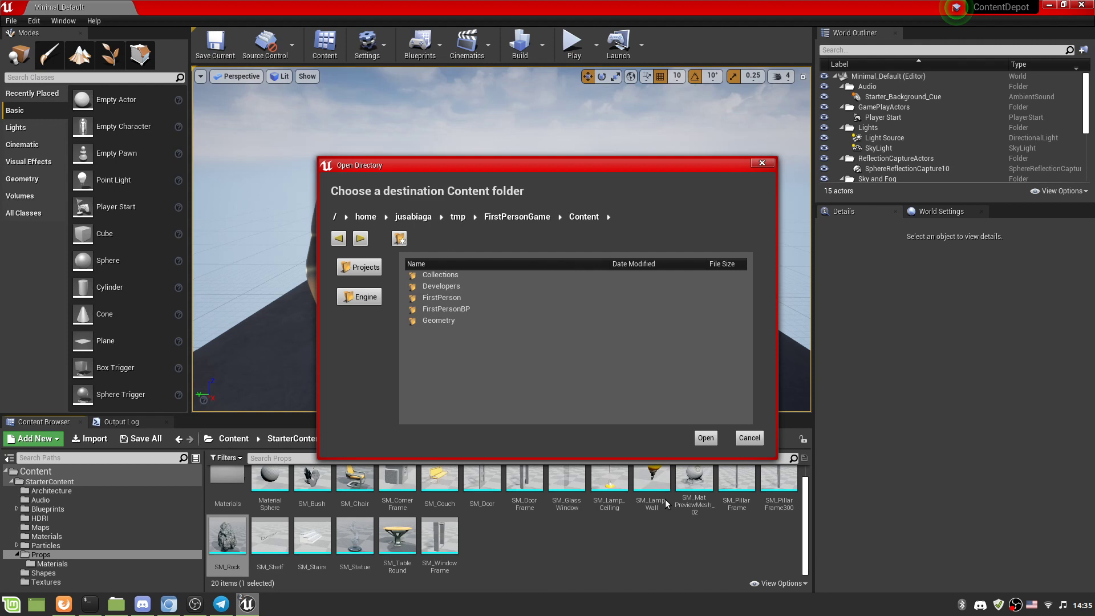
{"action": "left_click", "coordinate": [705, 439]}
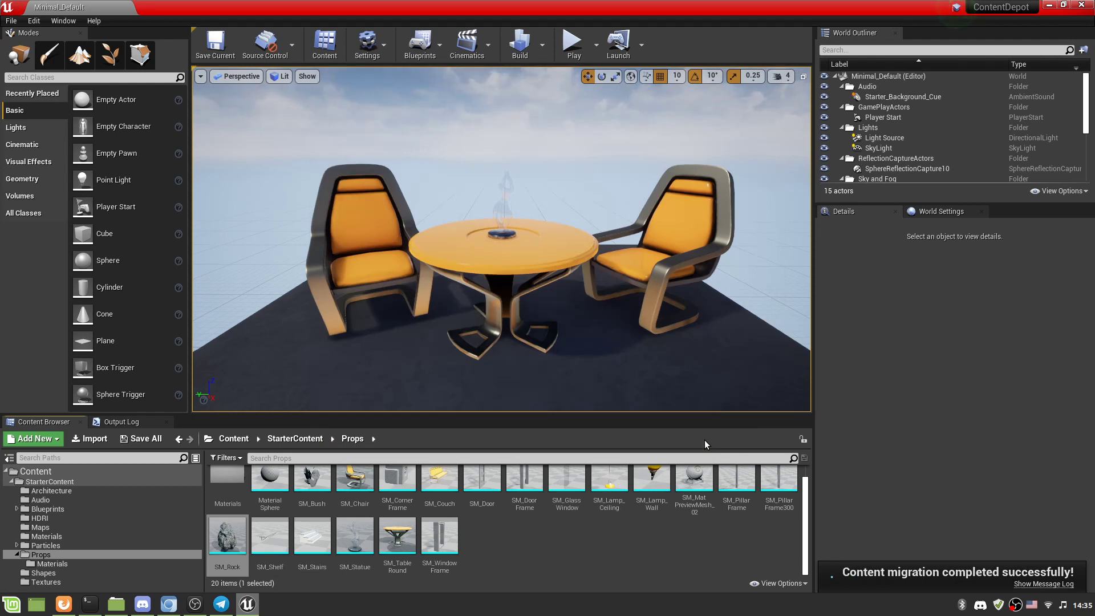
Switch the editor to the FirstPersonGame project through File > Open Project.
{"action": "left_click", "coordinate": [11, 20]}
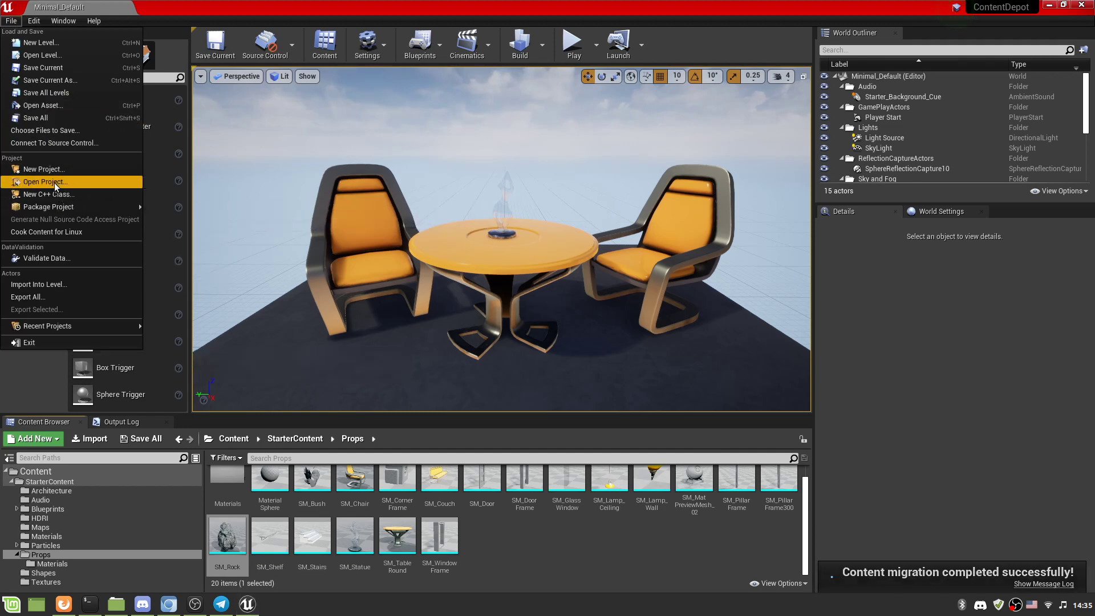
{"action": "left_click", "coordinate": [54, 183]}
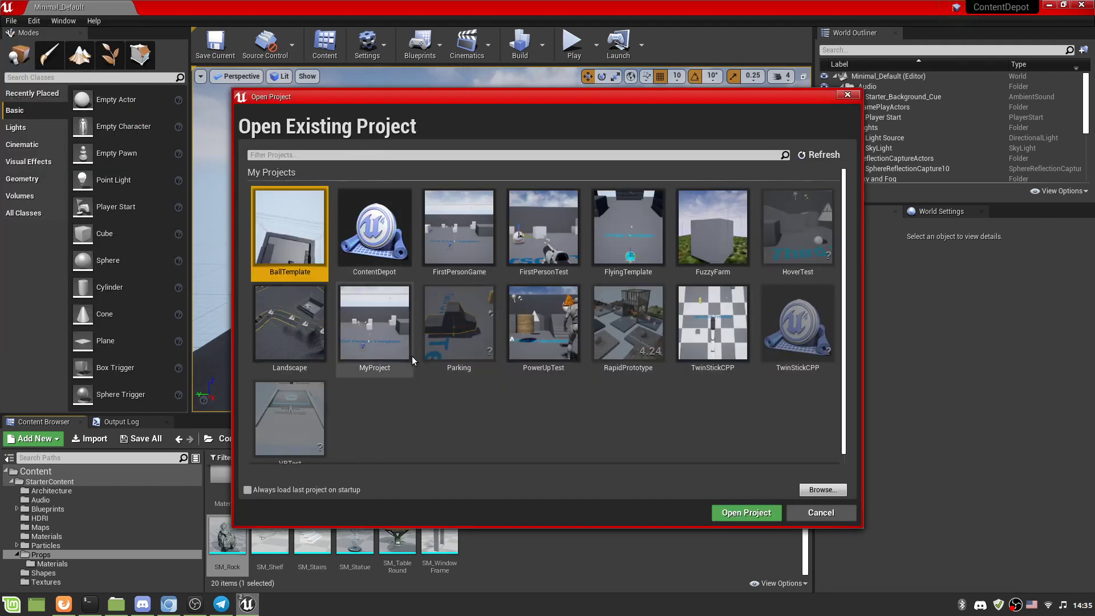
{"action": "double_click", "coordinate": [467, 254]}
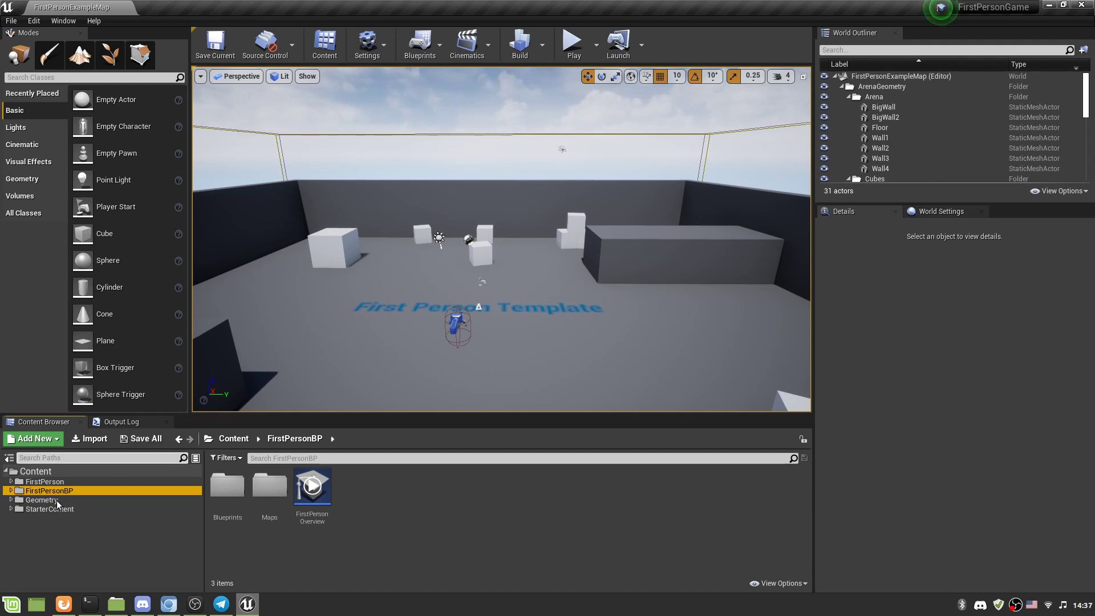
Expand StarterContent > Props to confirm SM_Rock arrived, then select M_Rock in Props > Materials.
{"action": "left_click", "coordinate": [9, 459]}
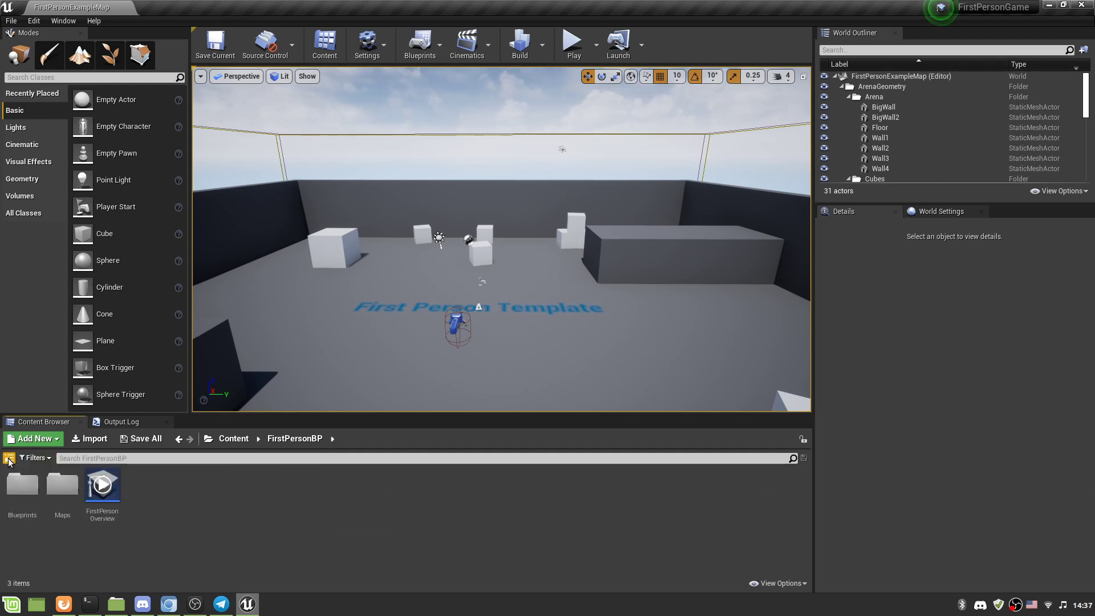
{"action": "left_click", "coordinate": [9, 459]}
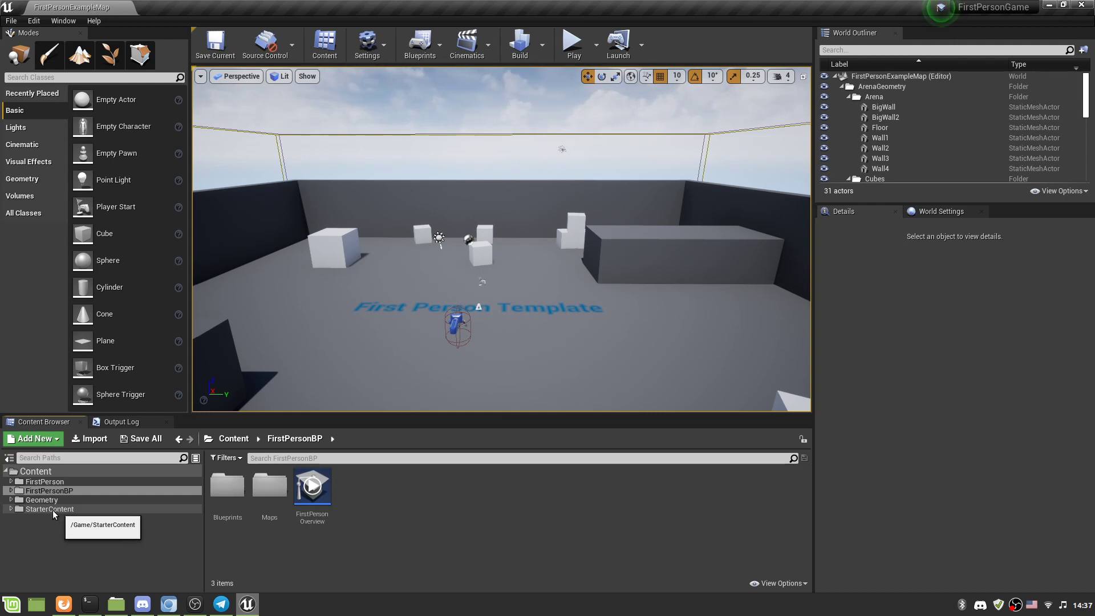
{"action": "left_click", "coordinate": [8, 511]}
{"action": "left_click", "coordinate": [11, 509]}
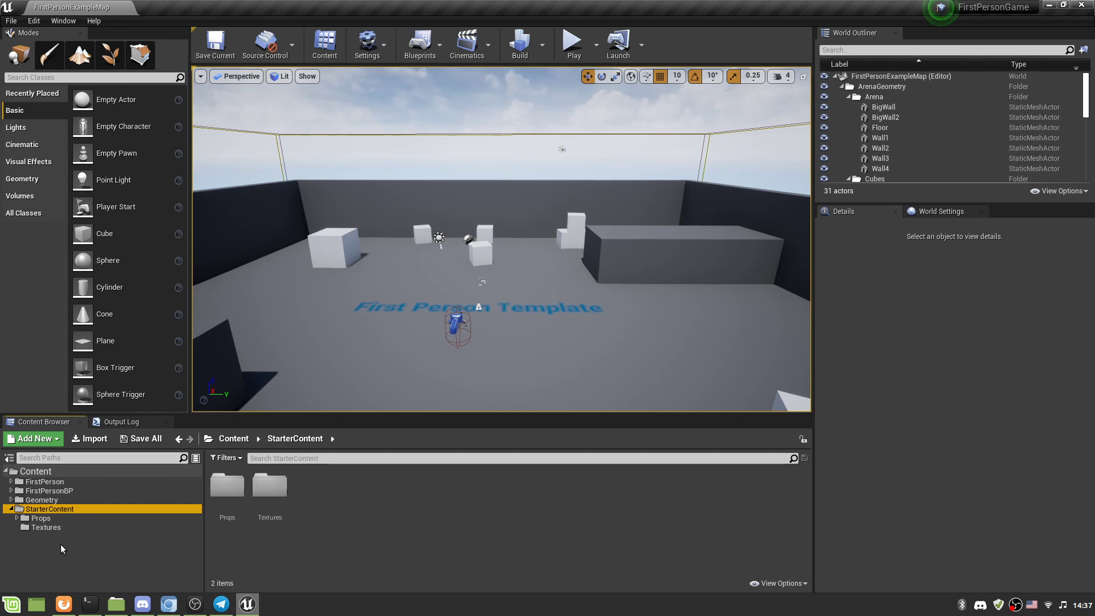
{"action": "left_click", "coordinate": [17, 518]}
{"action": "left_click", "coordinate": [31, 521]}
{"action": "left_click", "coordinate": [263, 506]}
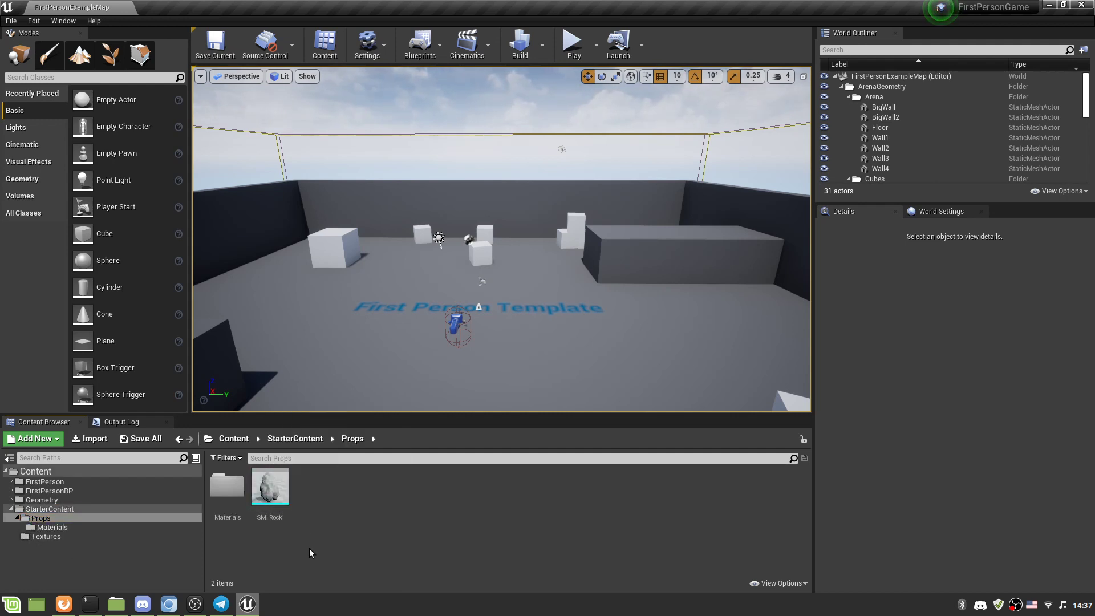
{"action": "left_click", "coordinate": [45, 527]}
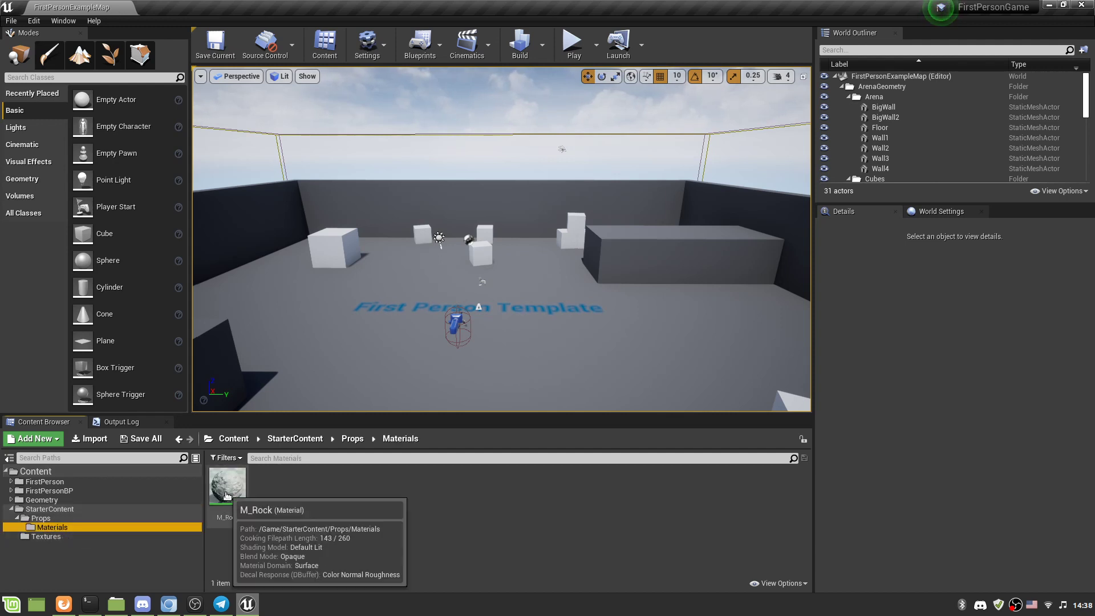
{"action": "left_click", "coordinate": [228, 489]}
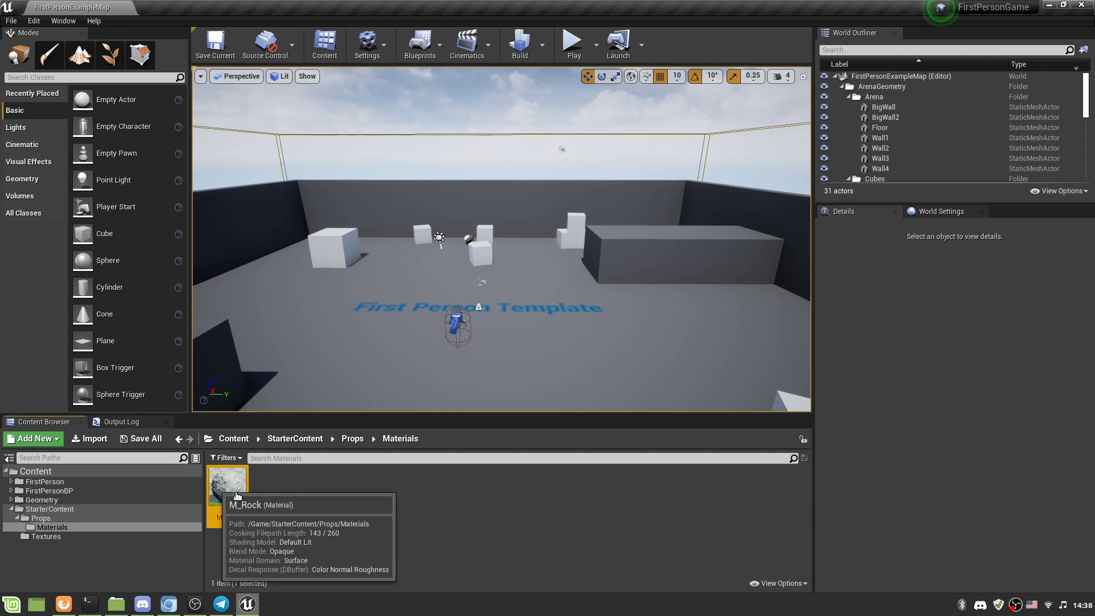
Inspect M_Rock's material graph and its texture nodes, then close the material editor.
{"action": "double_click", "coordinate": [219, 491]}
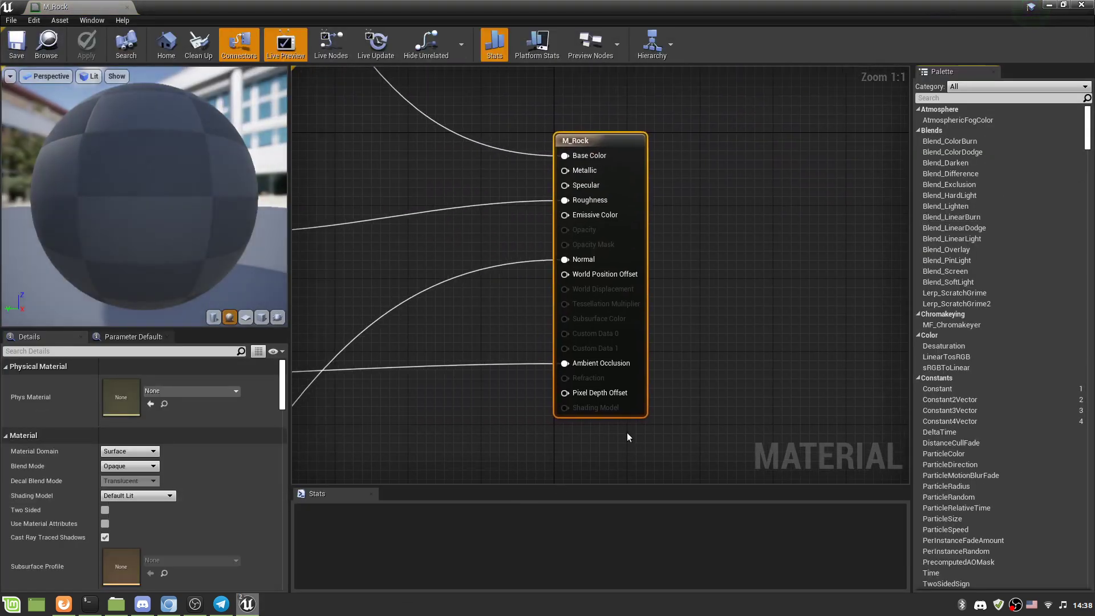
{"action": "scroll", "coordinate": [670, 351], "scroll_direction": "down", "scroll_amount": 6}
{"action": "scroll", "coordinate": [670, 352], "scroll_direction": "up", "scroll_amount": 1}
{"action": "right_click_drag", "start_coordinate": [567, 445], "coordinate": [687, 353]}
{"action": "scroll", "coordinate": [640, 384], "scroll_direction": "up", "scroll_amount": 2}
{"action": "right_click_drag", "start_coordinate": [563, 460], "coordinate": [713, 338]}
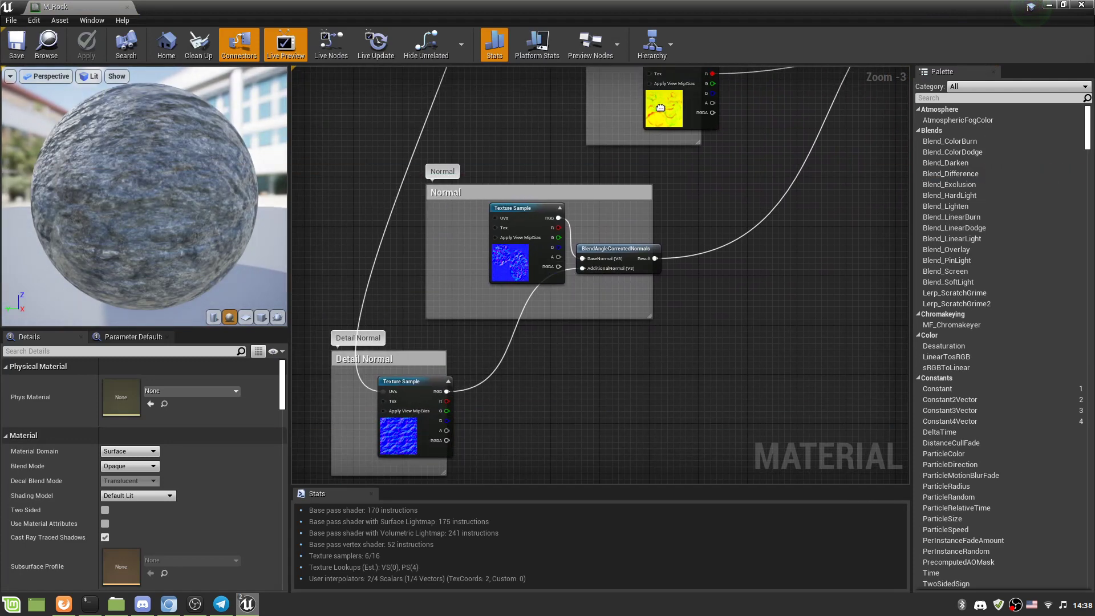
{"action": "left_click", "coordinate": [128, 6]}
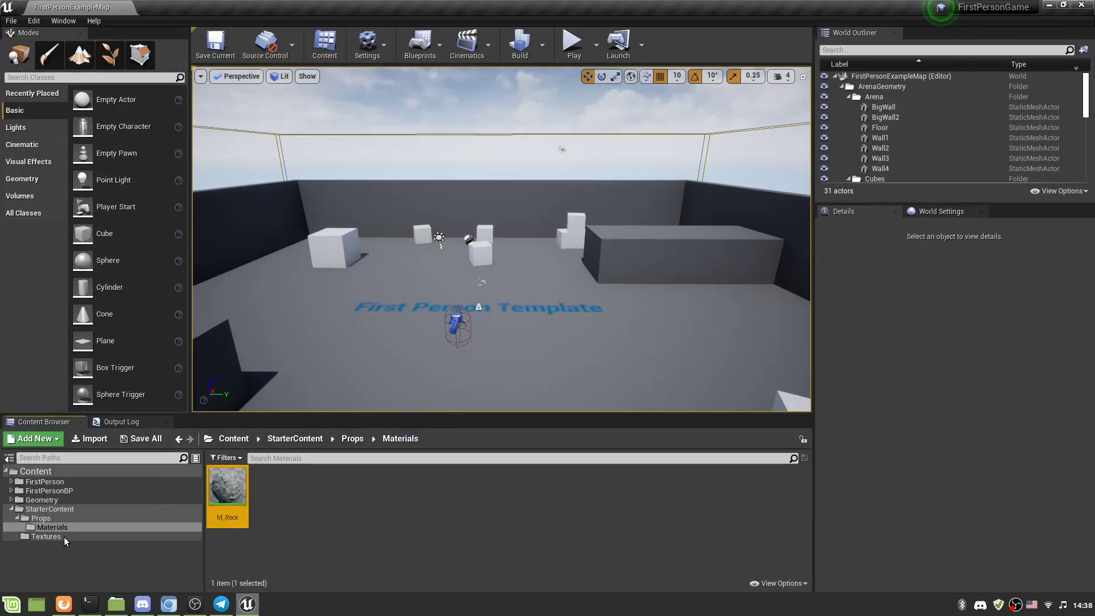
Check the migrated textures, then place SM_Rock from Props into the level beside the template text.
{"action": "left_click", "coordinate": [37, 537]}
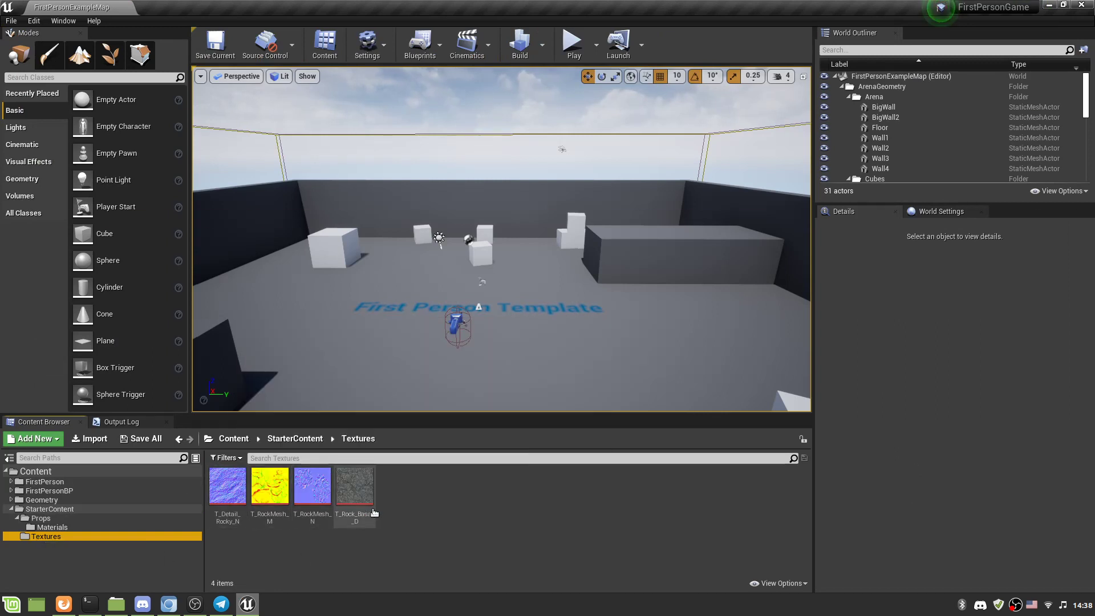
{"action": "mouse_move", "coordinate": [376, 512]}
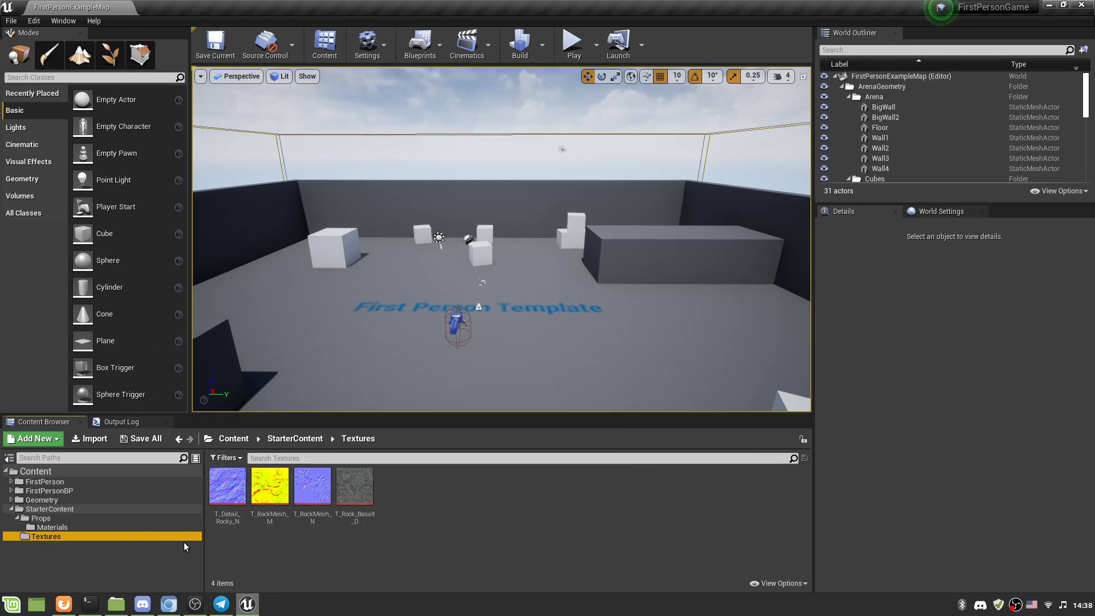
{"action": "left_click", "coordinate": [49, 521]}
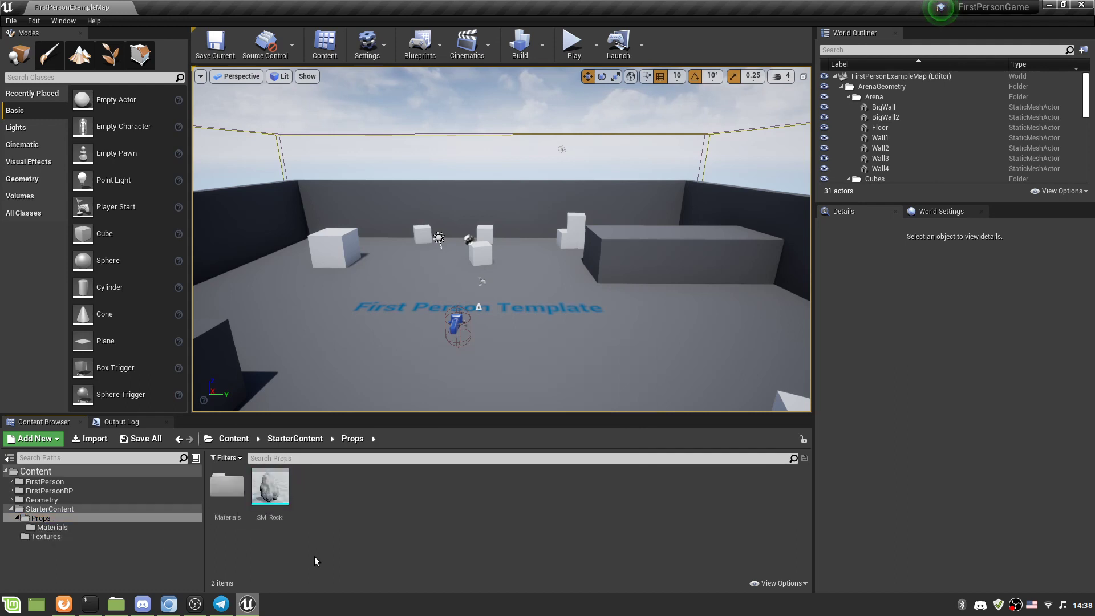
{"action": "mouse_move", "coordinate": [273, 493]}
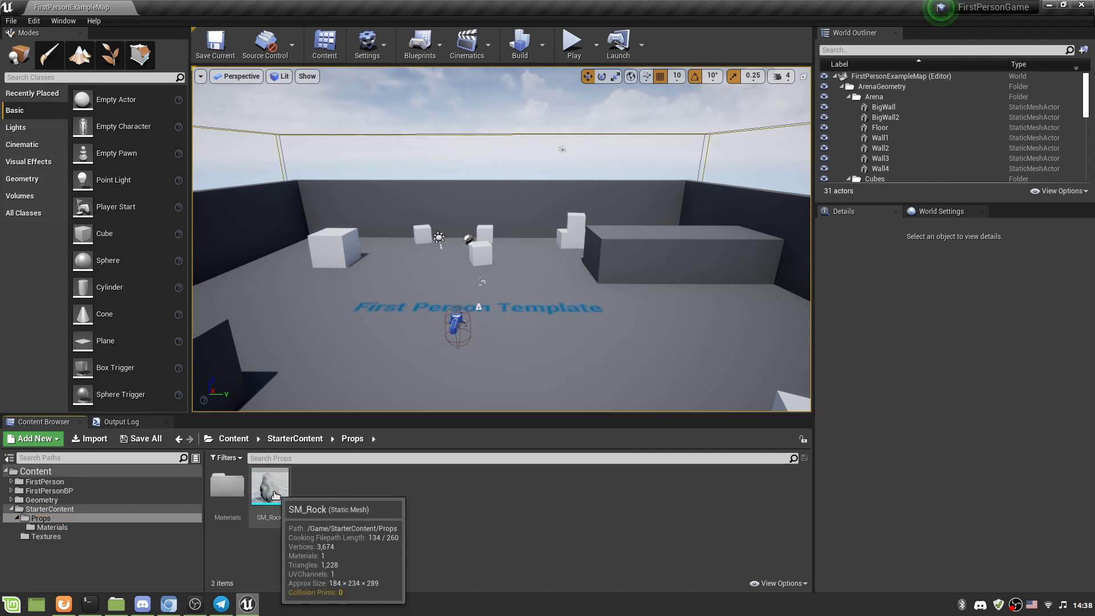
{"action": "left_click_drag", "start_coordinate": [275, 495], "coordinate": [394, 284]}
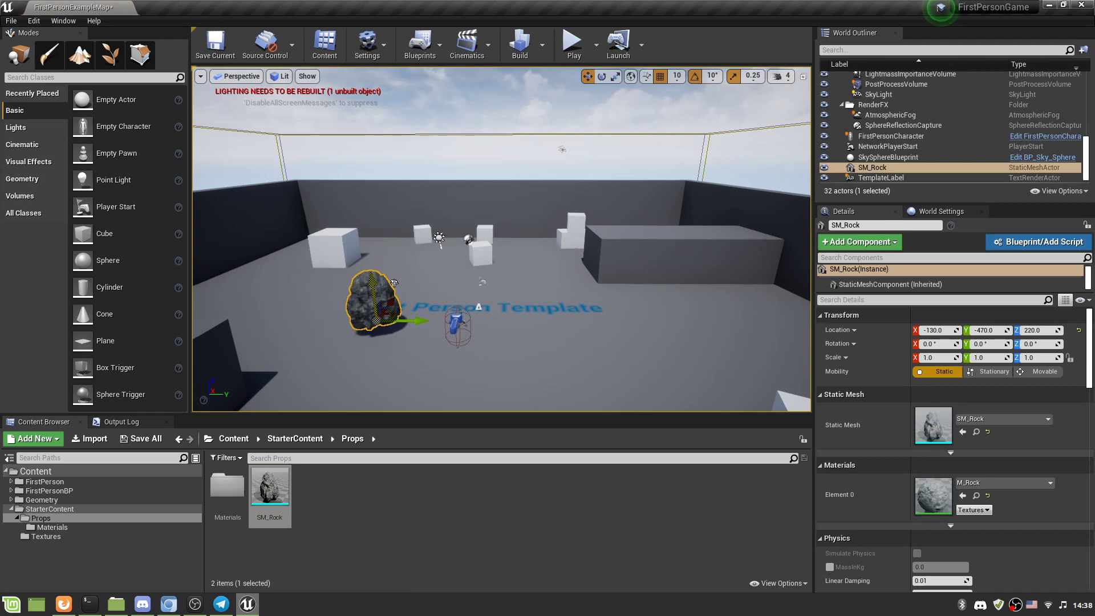
{"action": "mouse_move", "coordinate": [122, 603]}
{"action": "left_click", "coordinate": [159, 580]}
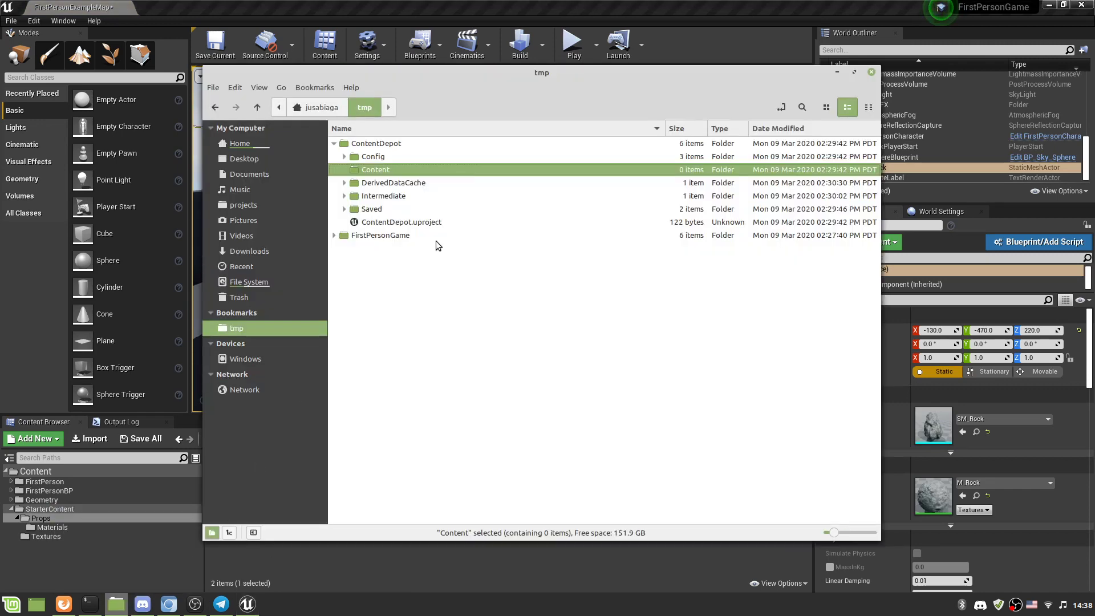
{"action": "left_click", "coordinate": [334, 235]}
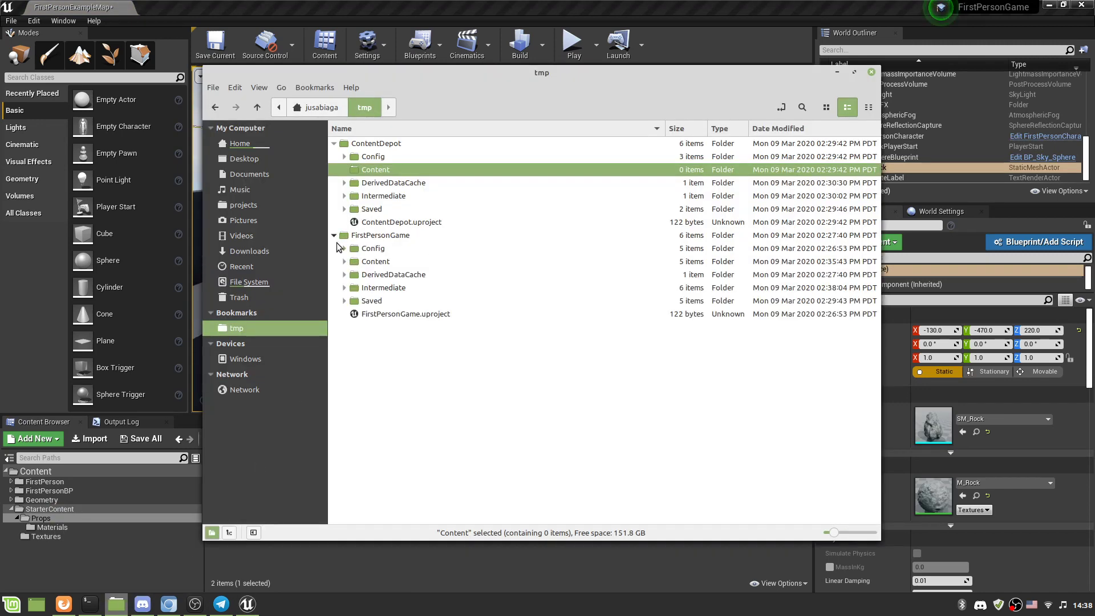
{"action": "right_click", "coordinate": [368, 261]}
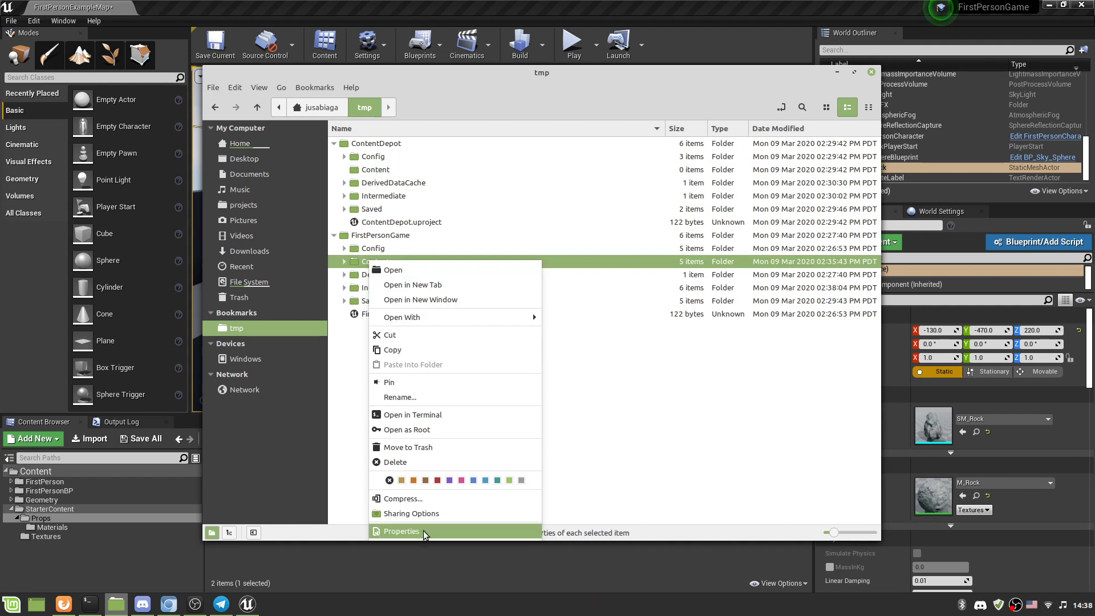
{"action": "left_click", "coordinate": [402, 531]}
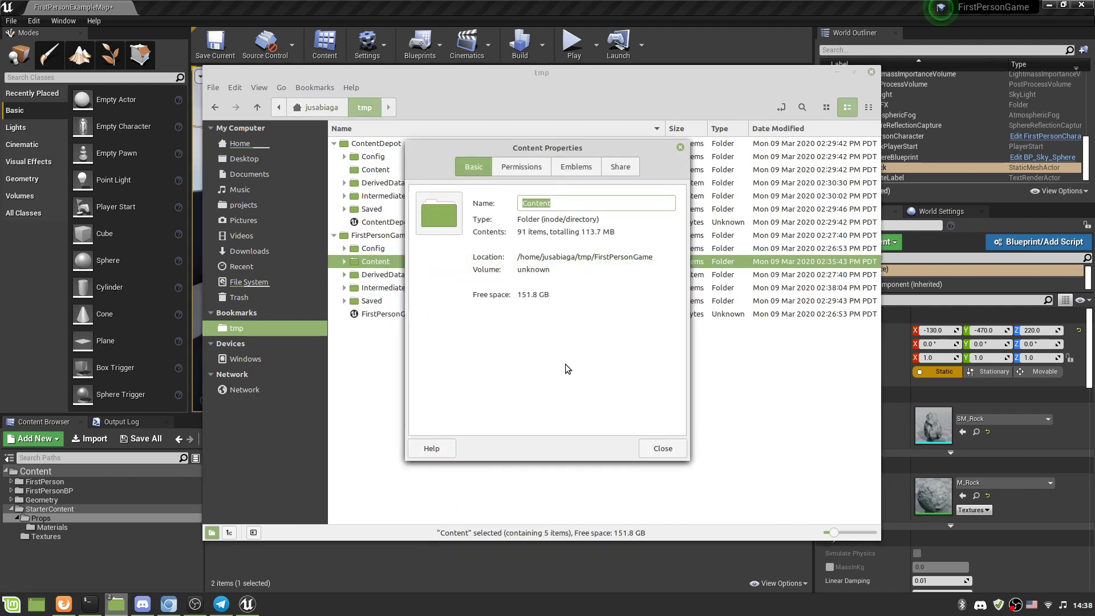
{"action": "left_click", "coordinate": [663, 448]}
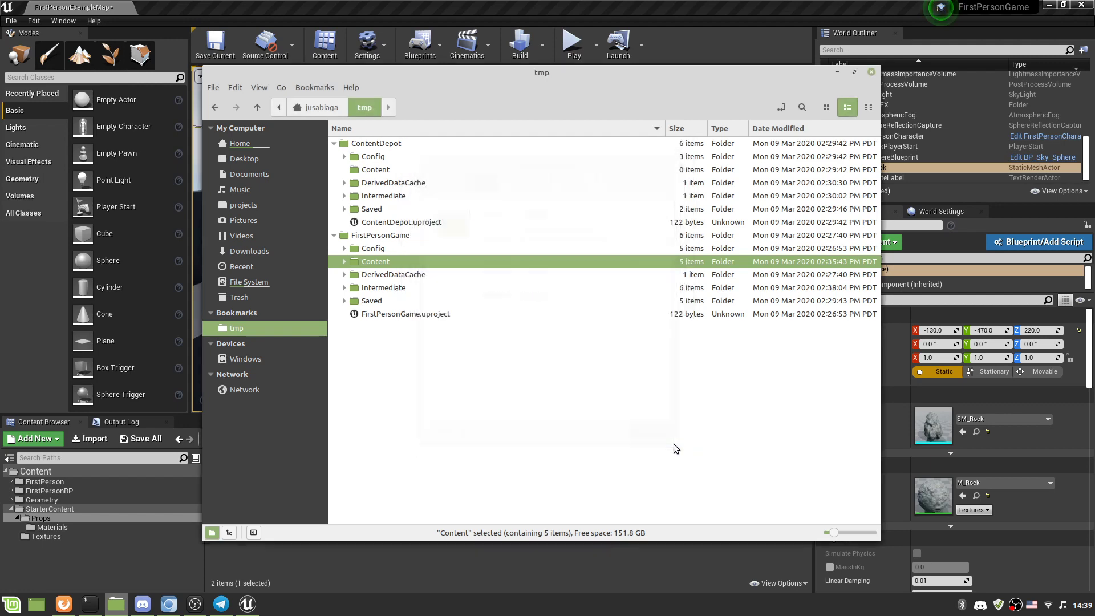
{"action": "left_click", "coordinate": [837, 72]}
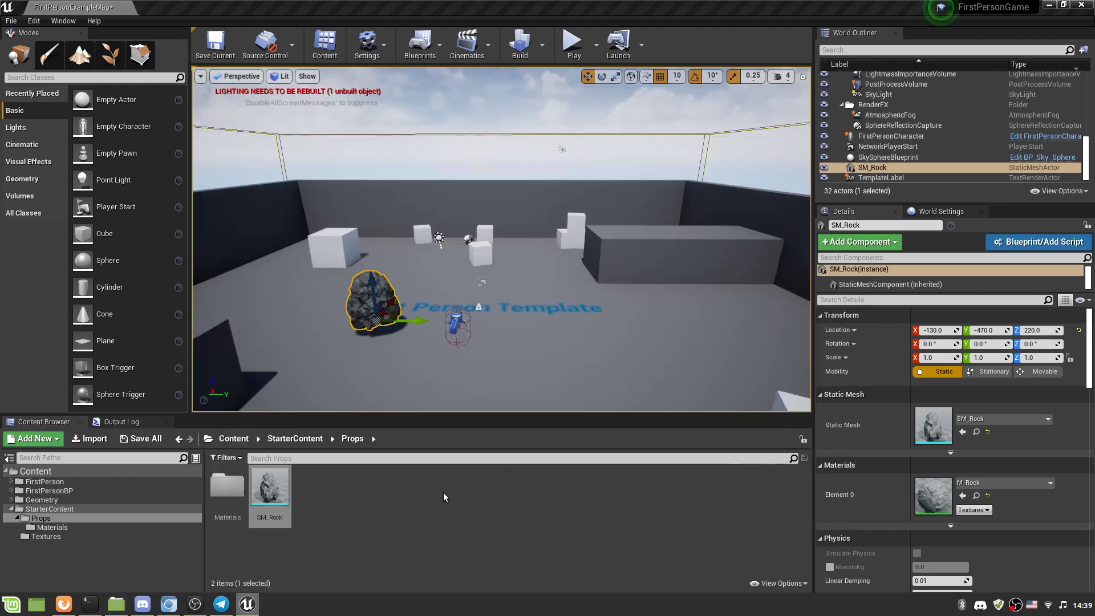